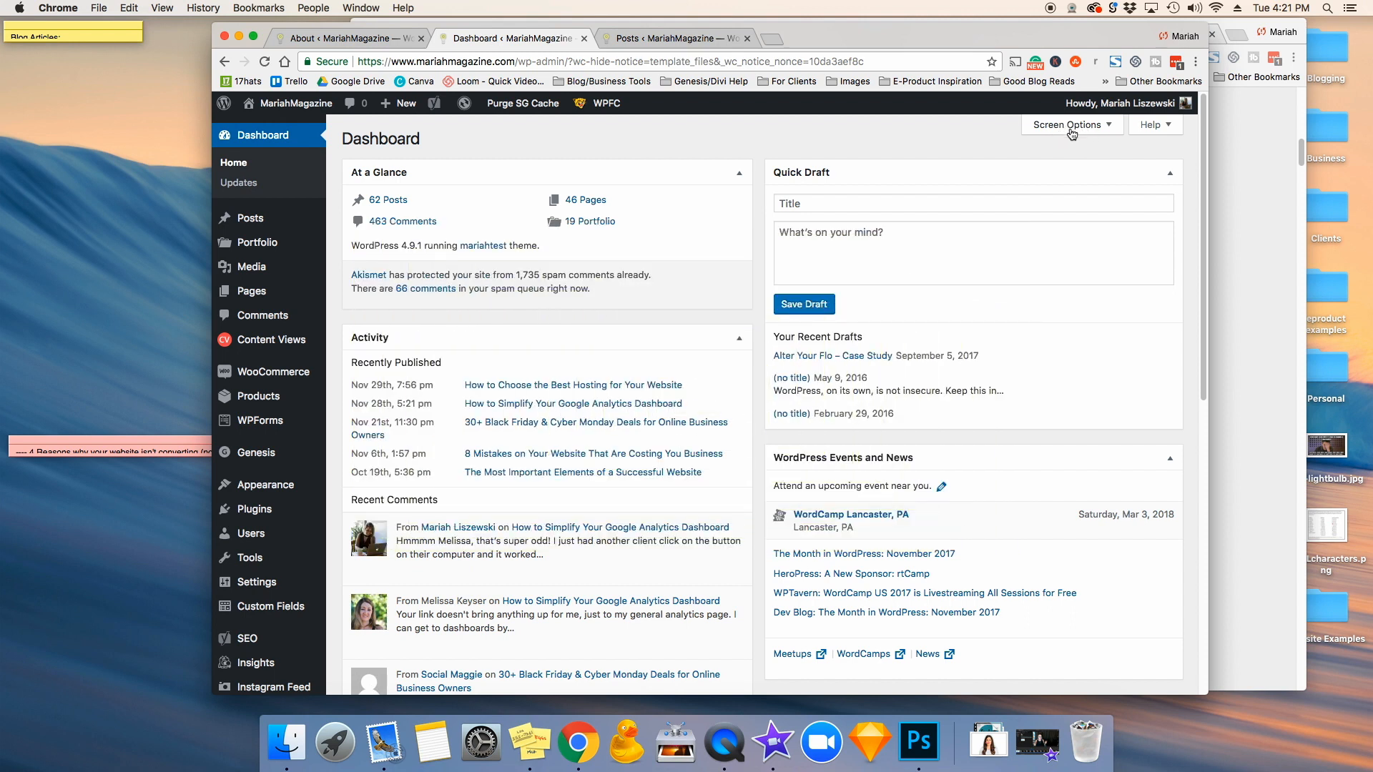
Hide the WordPress Events and News and Quick Draft boxes on the Dashboard, keeping both WooCommerce boxes enabled.
{"action": "left_click", "coordinate": [1100, 129]}
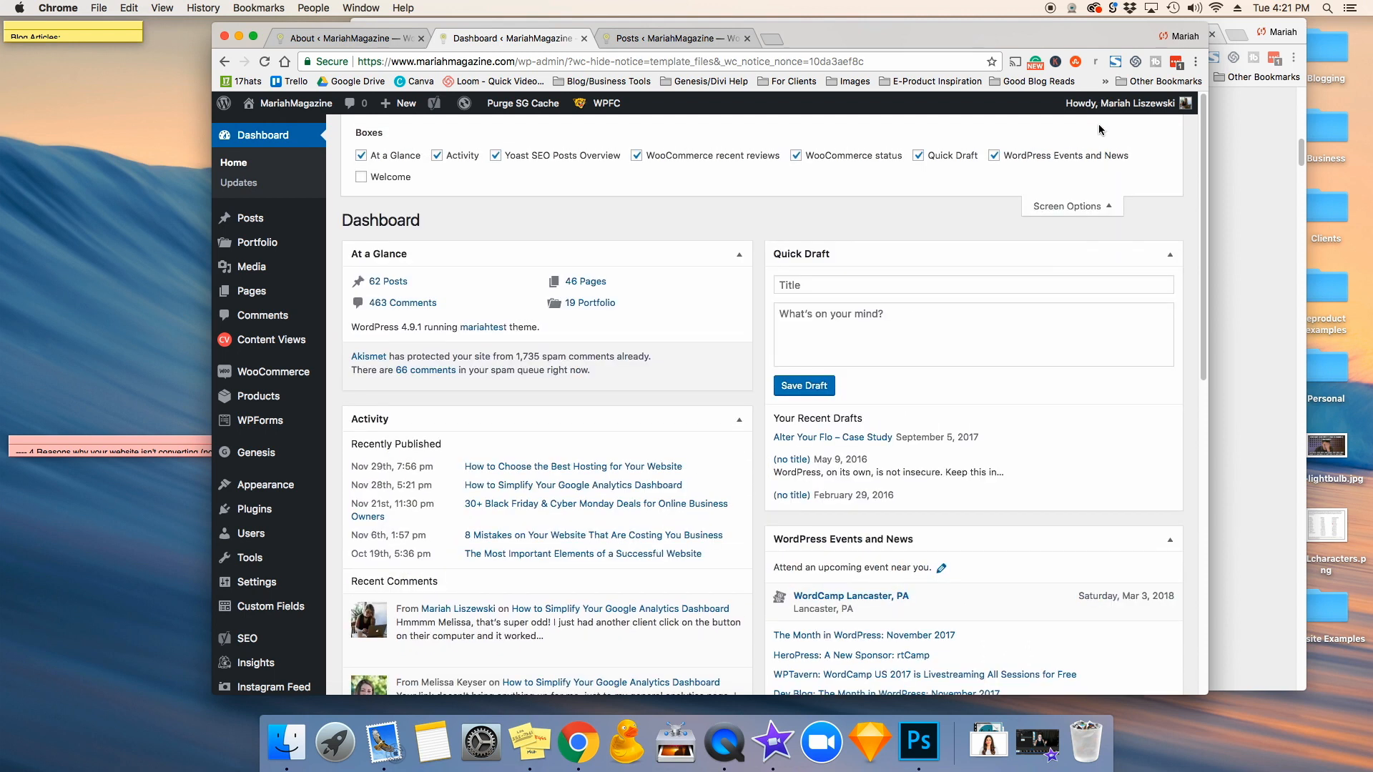
{"action": "left_click", "coordinate": [996, 159]}
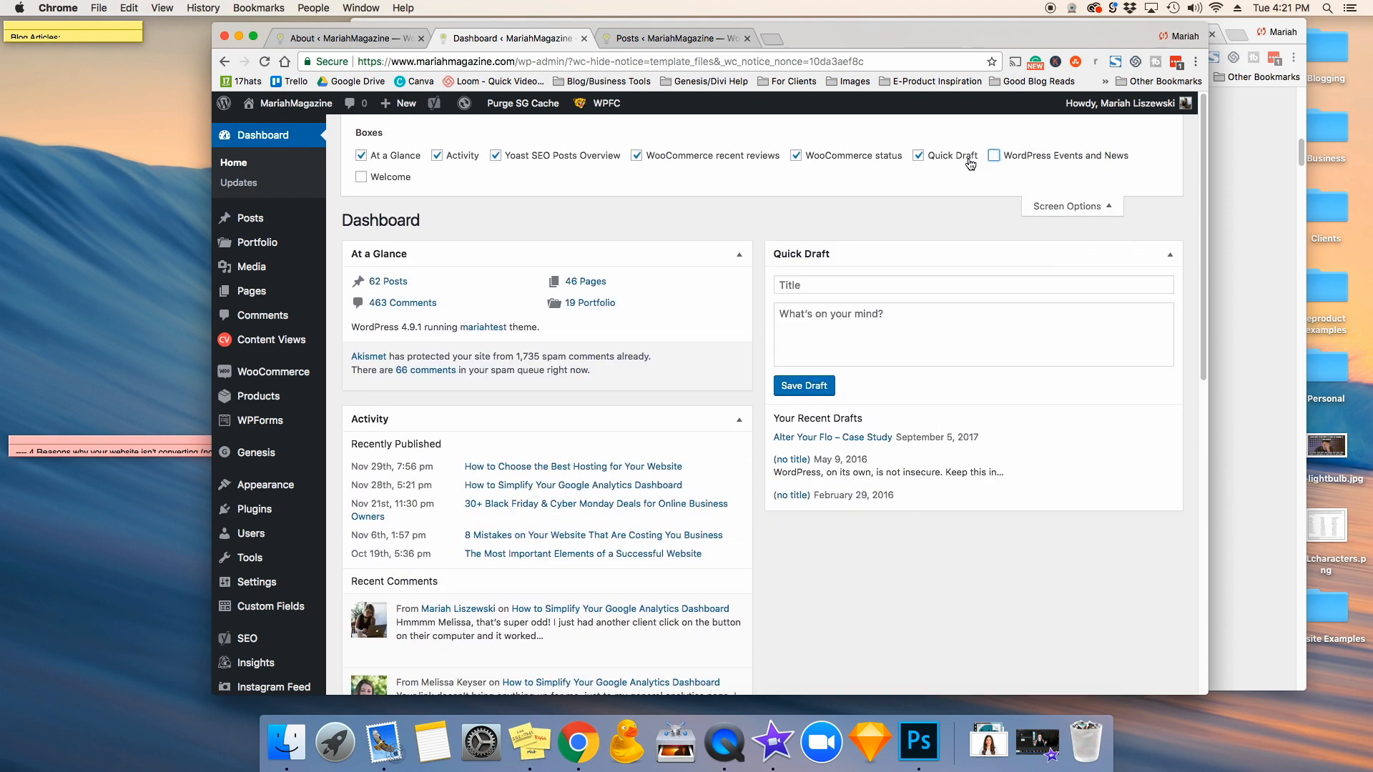
{"action": "left_click", "coordinate": [918, 159]}
{"action": "left_click", "coordinate": [798, 159]}
{"action": "left_click", "coordinate": [636, 158]}
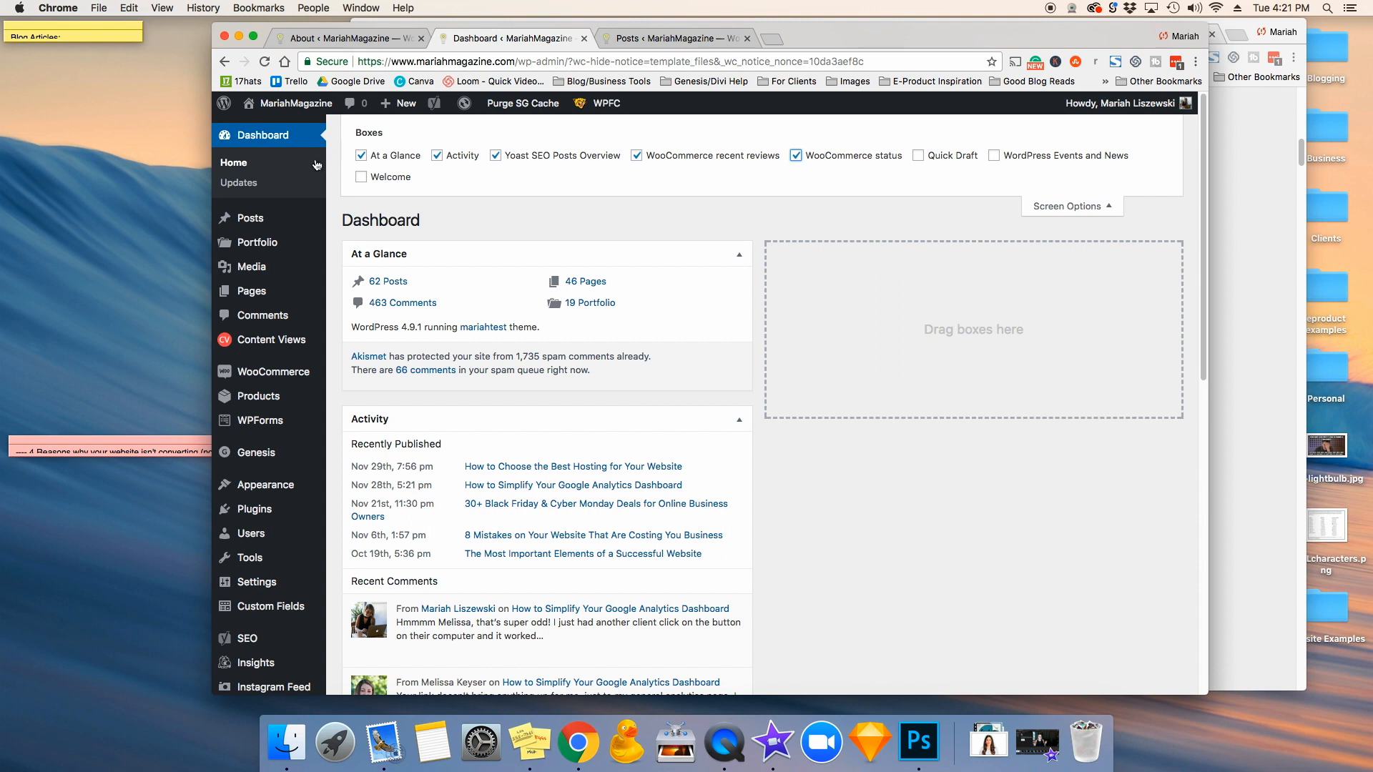
Open the posts list in a new tab and hide its Author column through the screen options.
{"action": "left_click", "coordinate": [272, 229], "text": "super"}
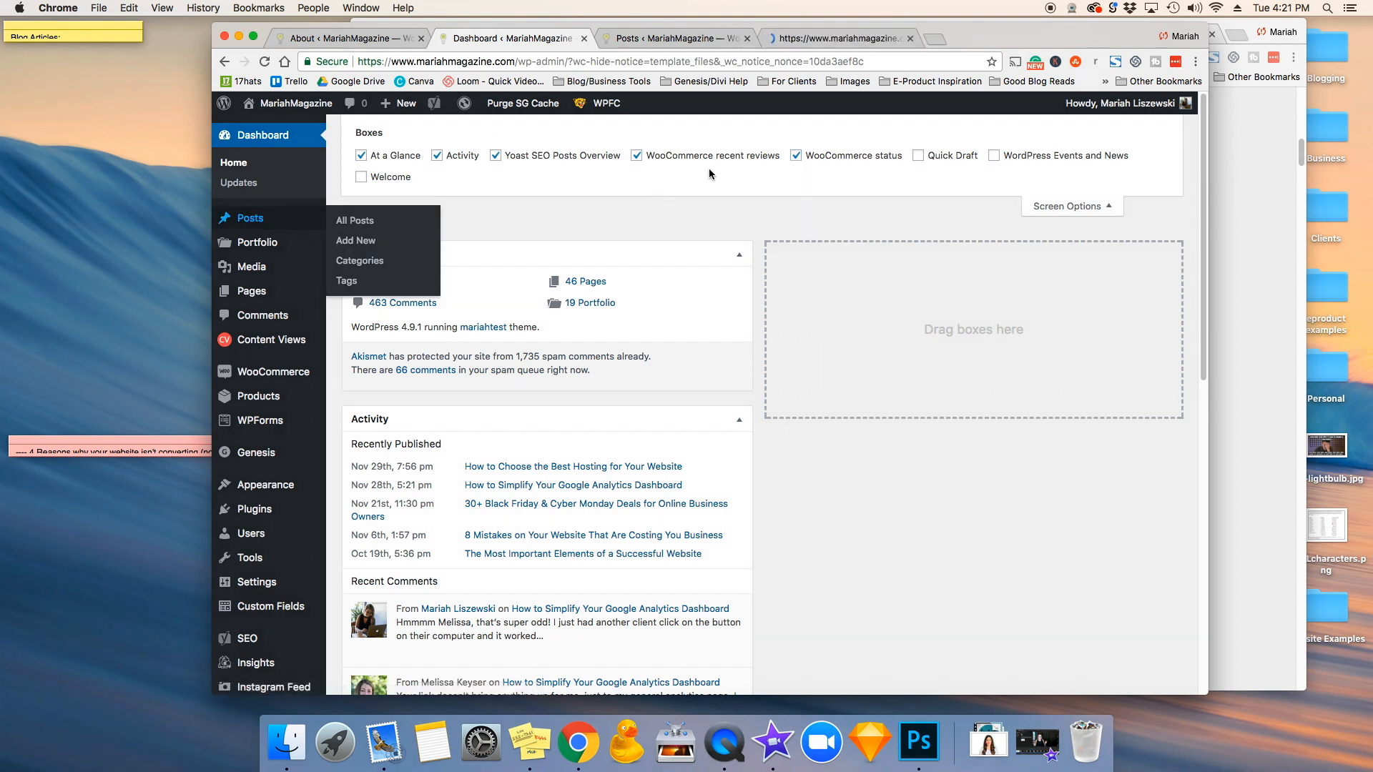
{"action": "left_click", "coordinate": [825, 39]}
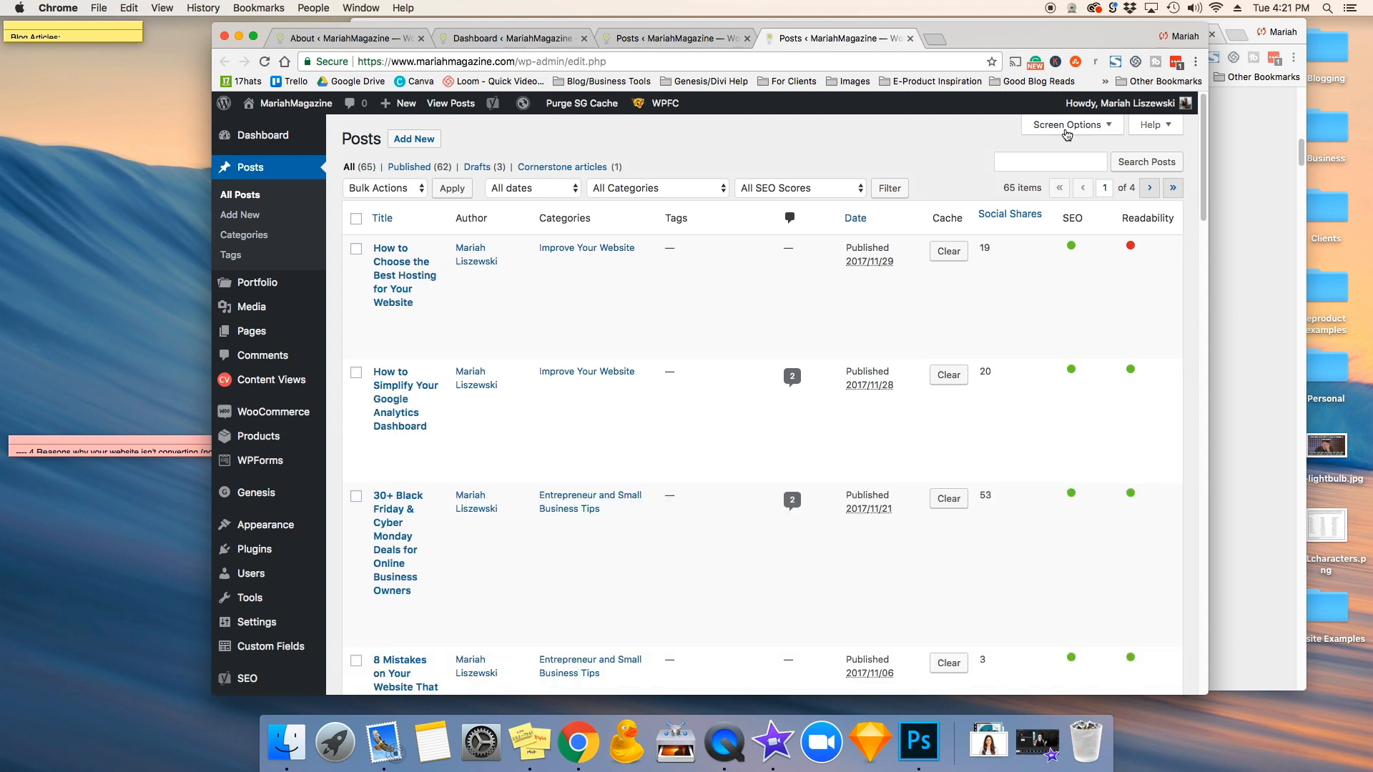
{"action": "left_click", "coordinate": [1069, 129]}
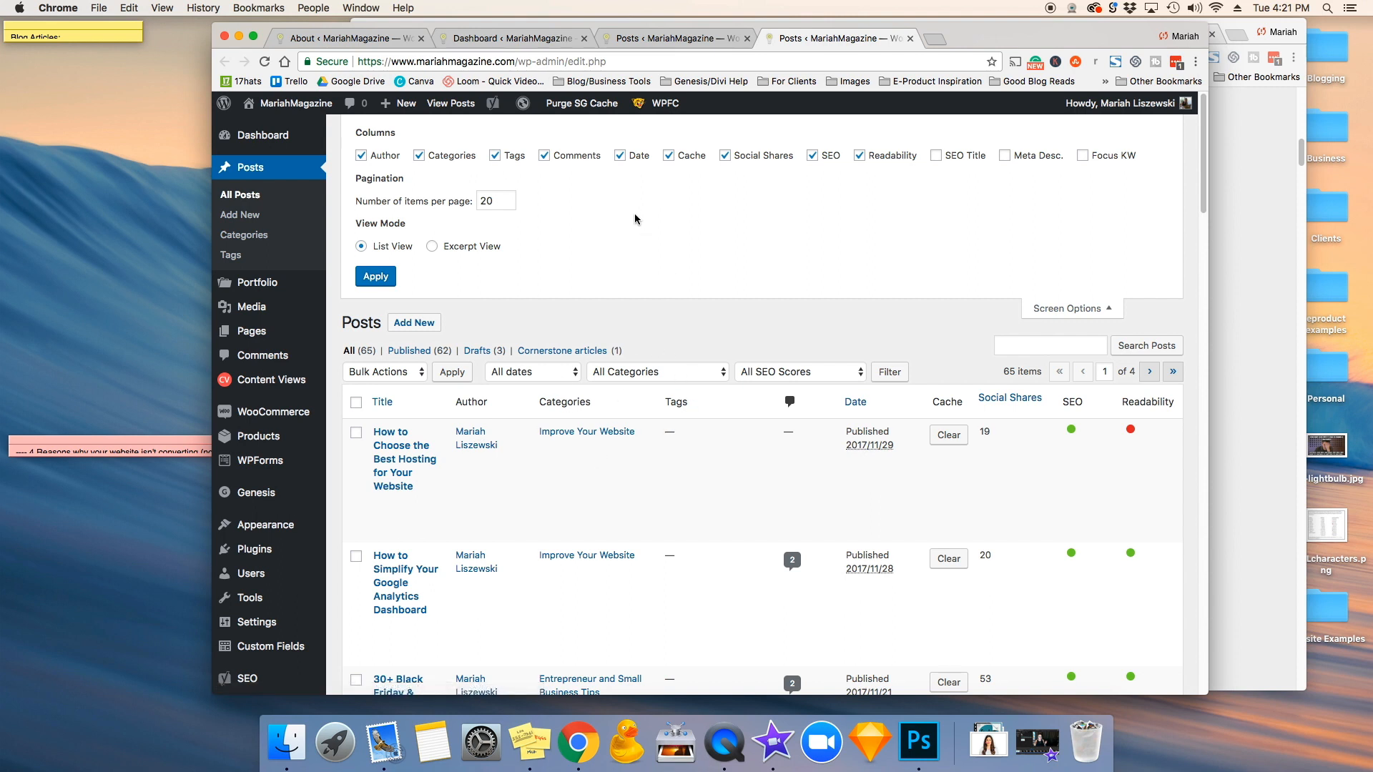
{"action": "left_click", "coordinate": [361, 156]}
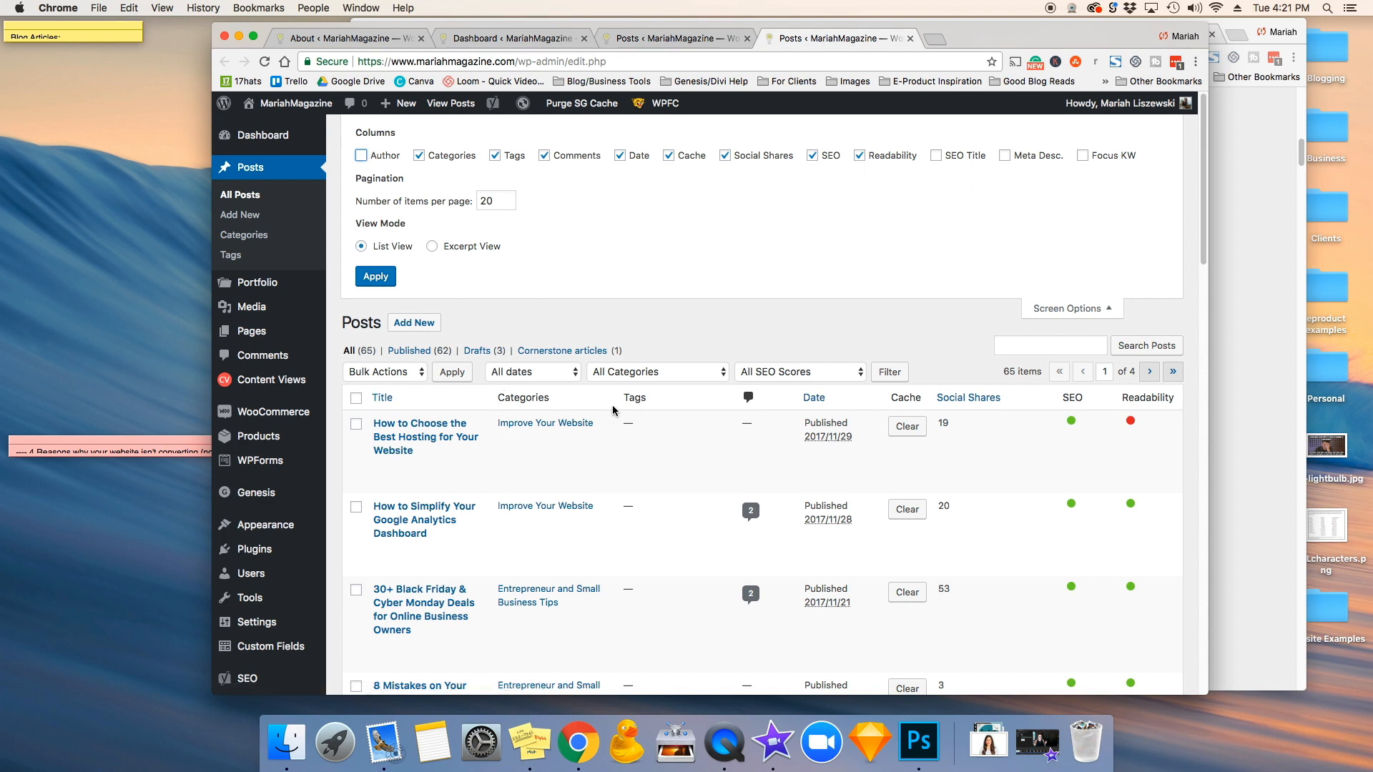
Show the SEO Title, Meta Desc. and Focus KW columns in the posts list and try toggling the Comments column.
{"action": "left_click", "coordinate": [936, 156]}
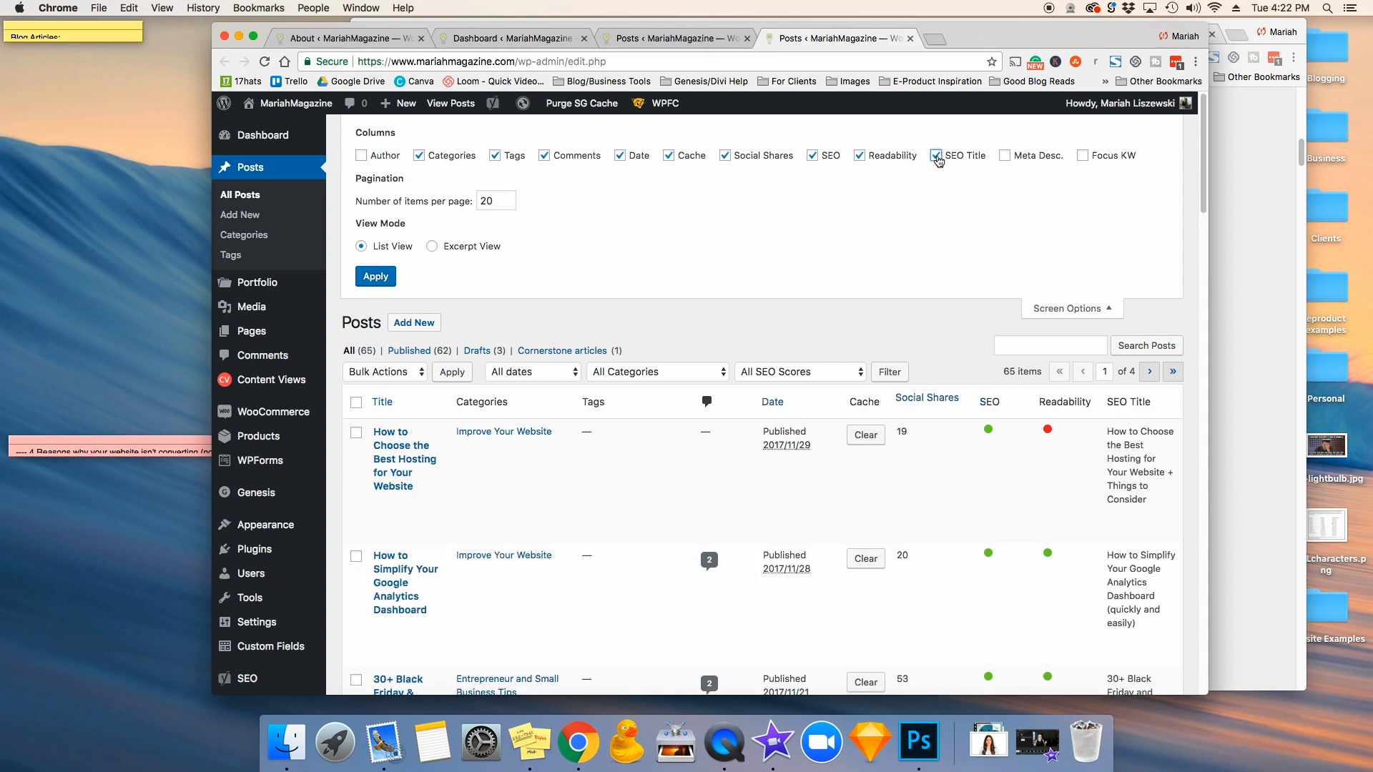
{"action": "left_click", "coordinate": [1006, 157]}
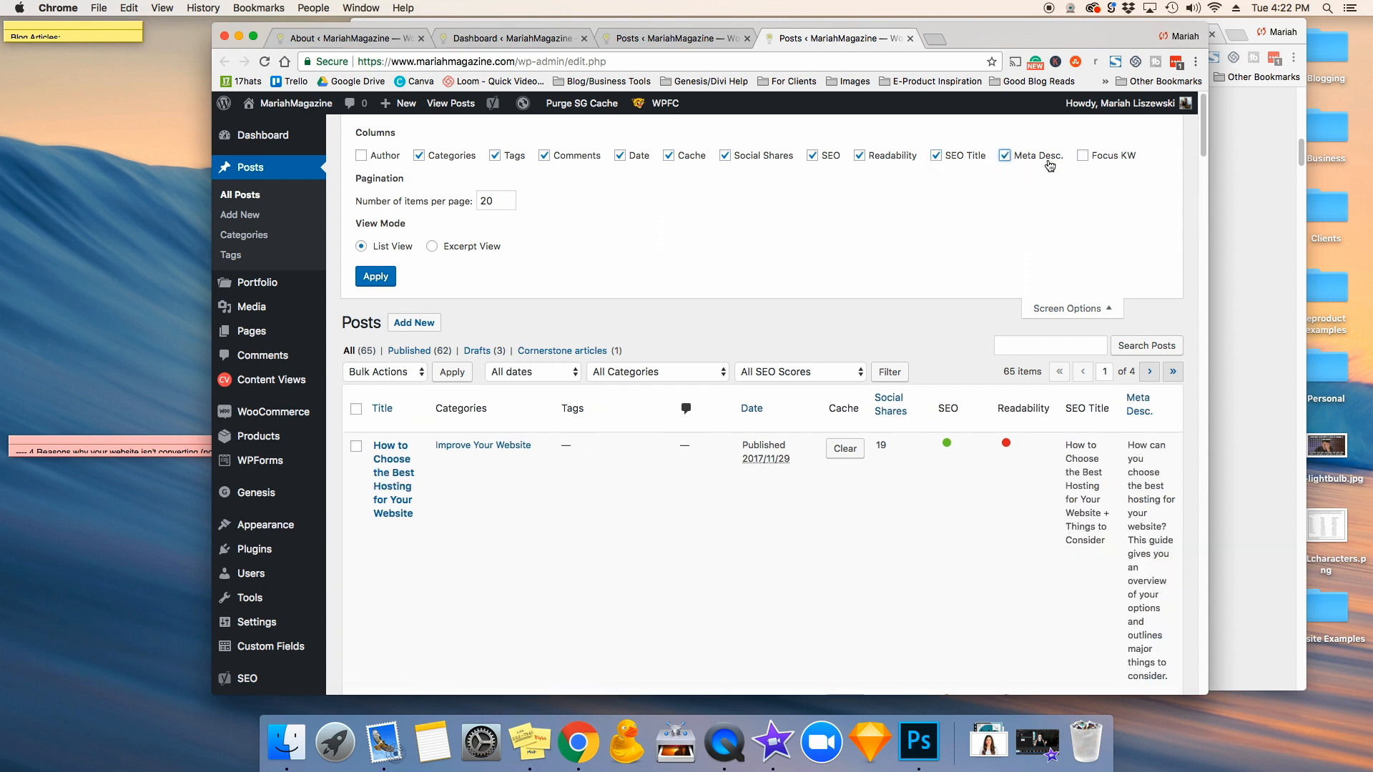
{"action": "left_click", "coordinate": [1084, 156]}
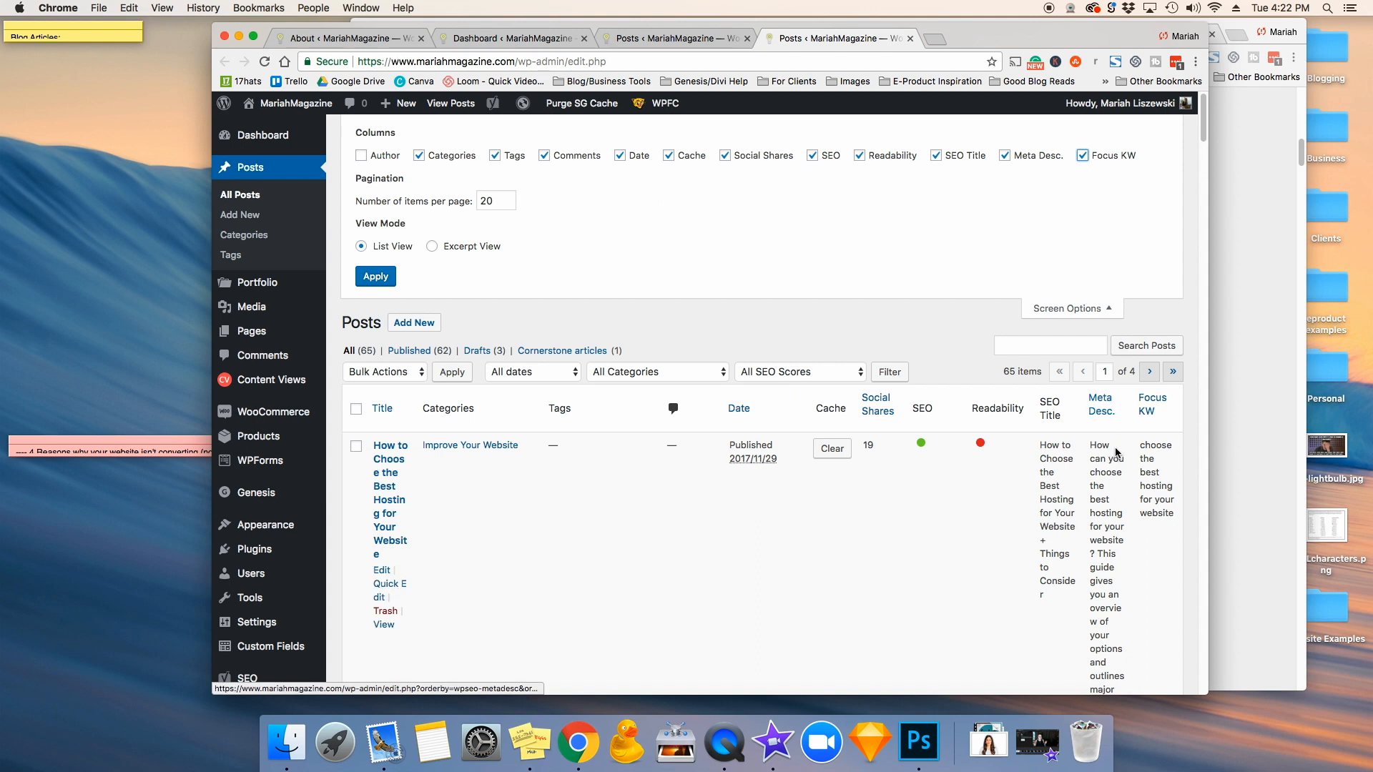
{"action": "left_click", "coordinate": [545, 155]}
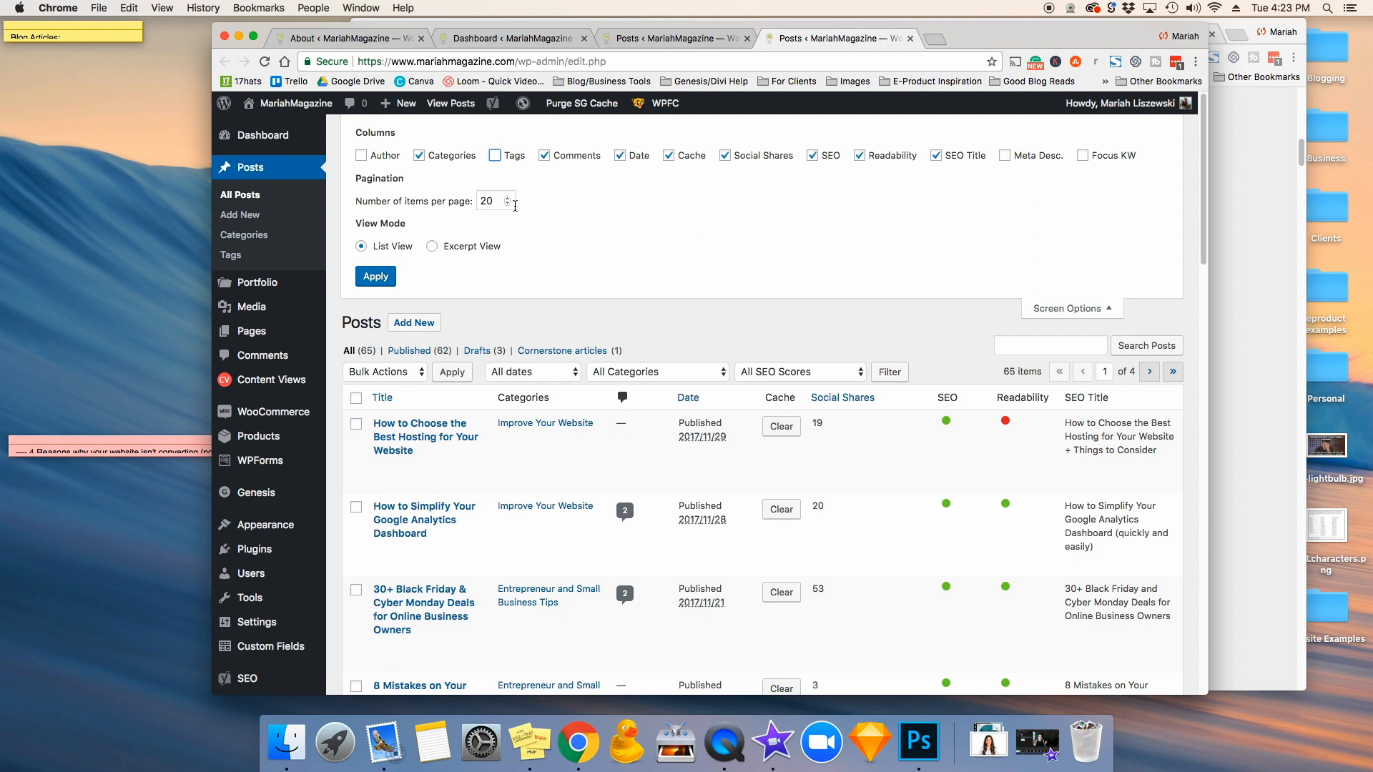
Try other numbers of items per page for the posts list, ending at 20, and apply Excerpt View.
{"action": "scroll", "coordinate": [541, 203], "scroll_direction": "down", "scroll_amount": 1}
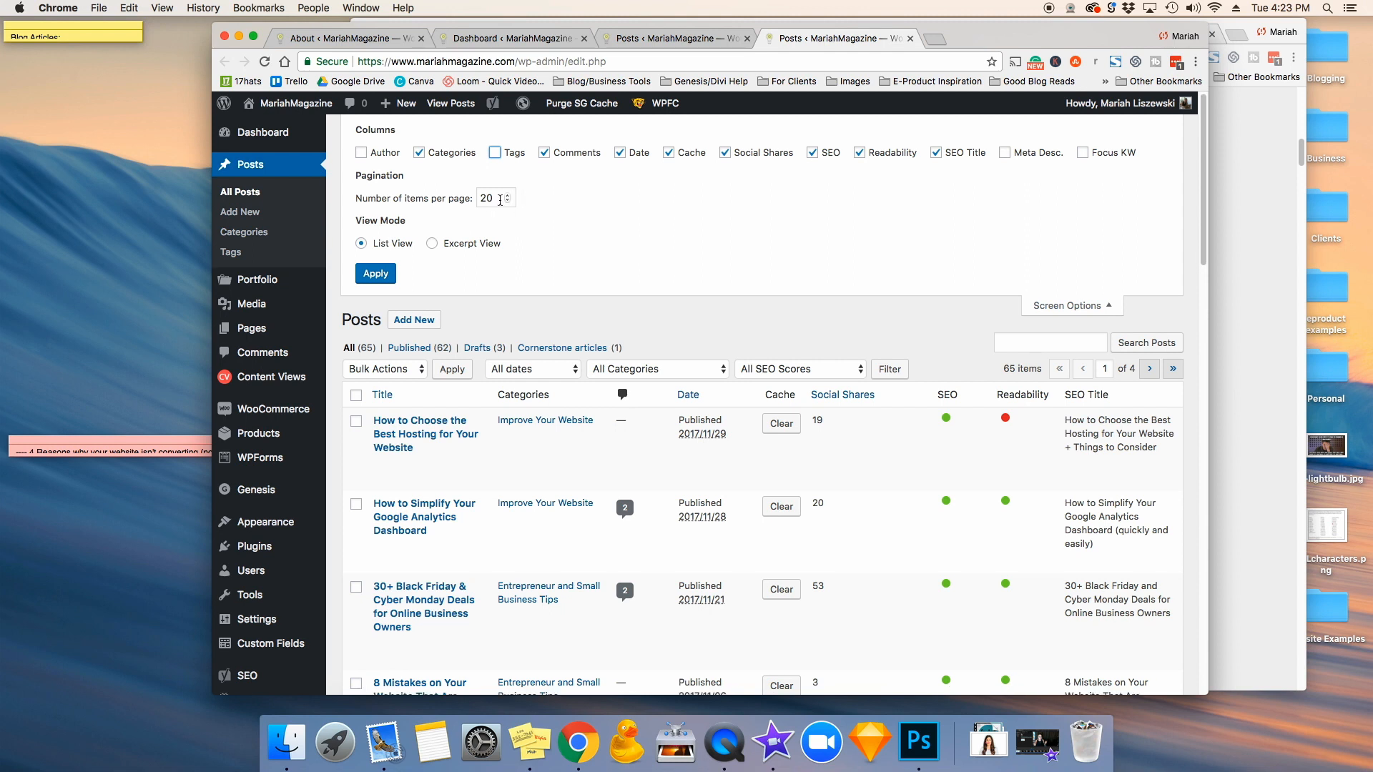
{"action": "scroll", "coordinate": [606, 262], "scroll_direction": "down", "scroll_amount": 6}
{"action": "scroll", "coordinate": [605, 261], "scroll_direction": "up", "scroll_amount": 5}
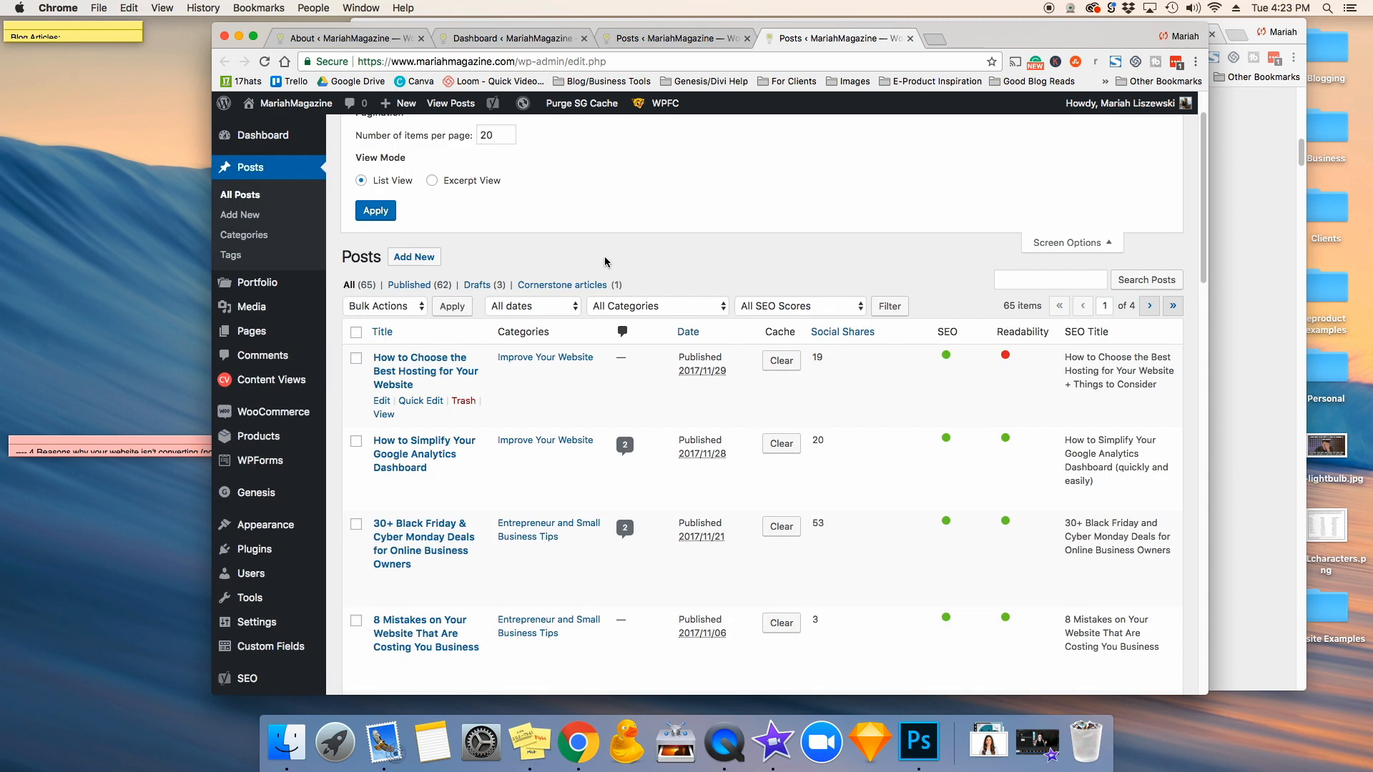
{"action": "scroll", "coordinate": [605, 262], "scroll_direction": "up", "scroll_amount": 2}
{"action": "left_click", "coordinate": [509, 205]}
{"action": "left_click", "coordinate": [508, 204]}
{"action": "left_click", "coordinate": [508, 202]}
{"action": "left_click", "coordinate": [507, 201]}
{"action": "left_click", "coordinate": [507, 197]}
{"action": "left_click", "coordinate": [506, 198]}
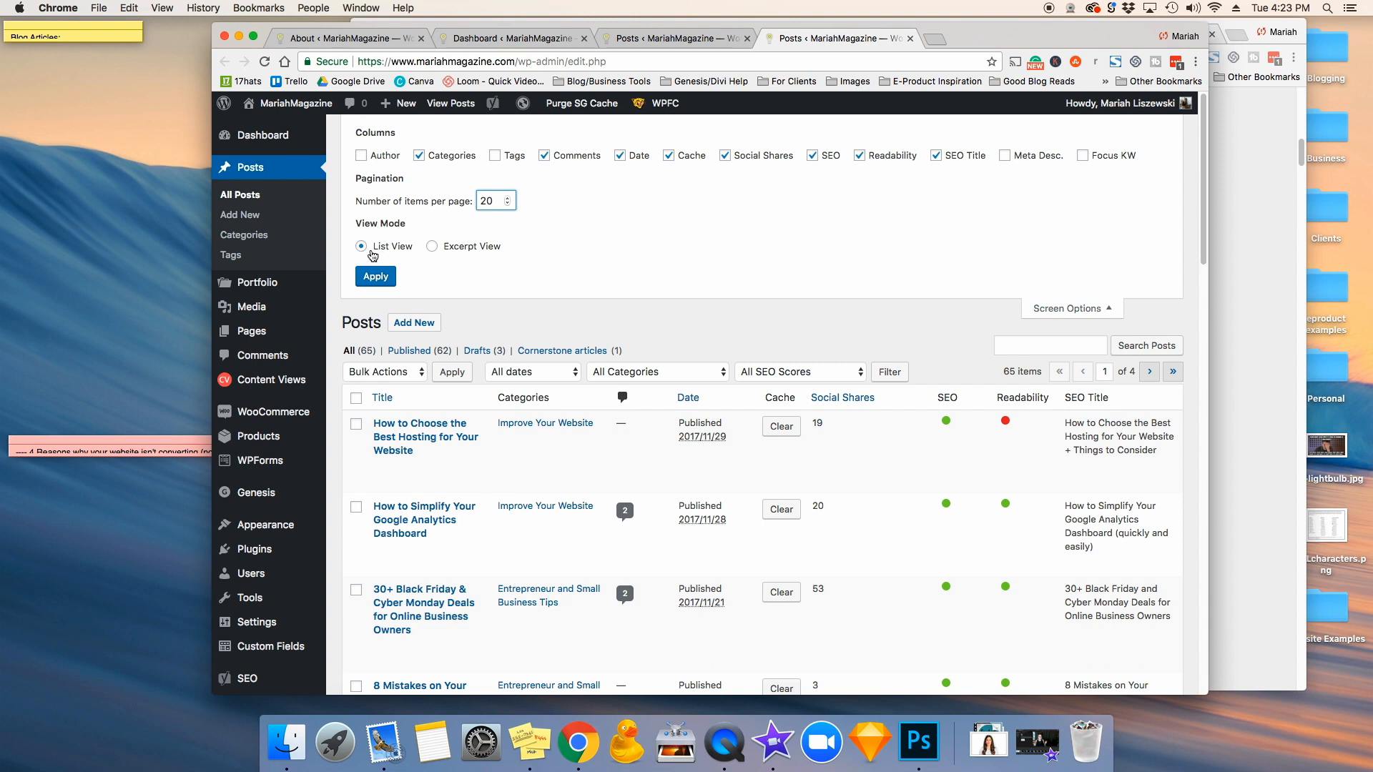
{"action": "left_click", "coordinate": [432, 247]}
{"action": "left_click", "coordinate": [377, 276]}
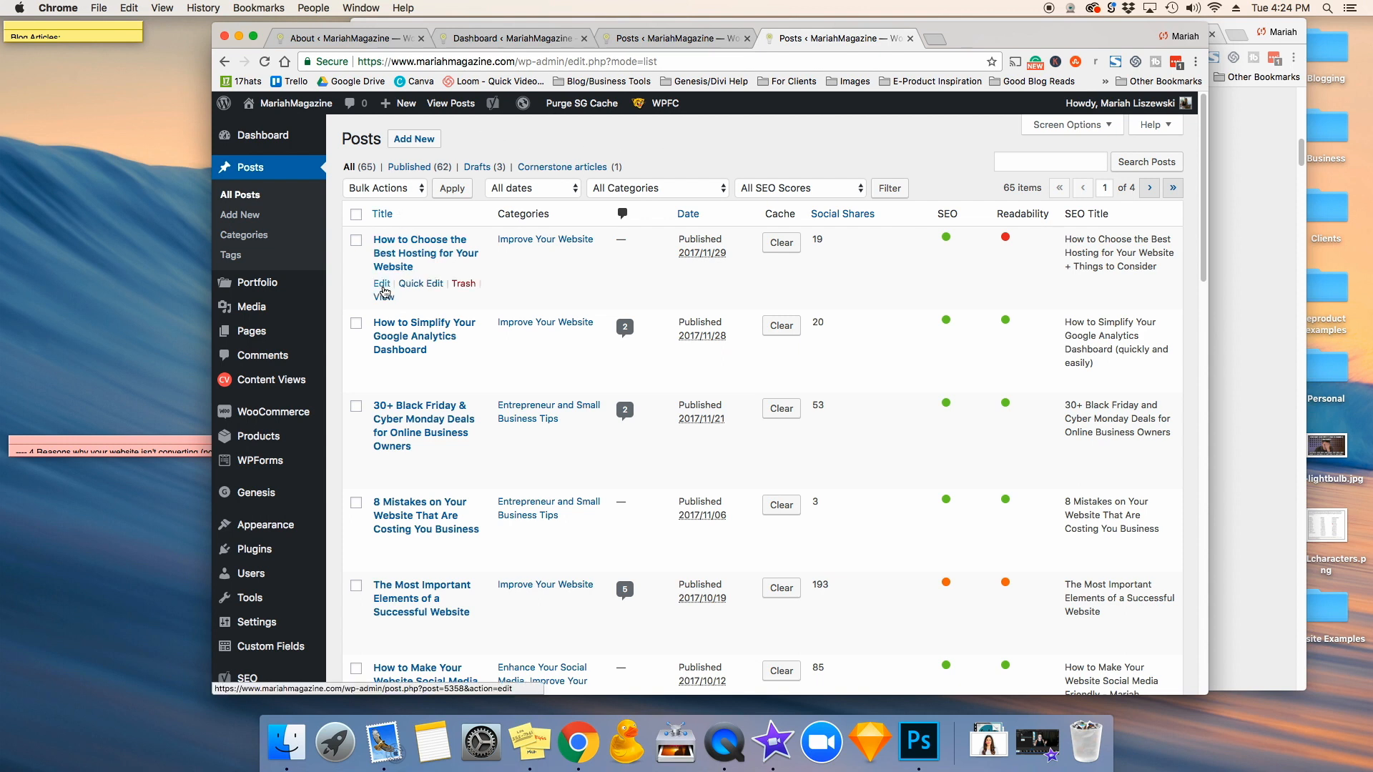
Edit the post "How to Choose the Best Hosting for Your Website" and try the 1 column layout, ending on 2 columns.
{"action": "left_click", "coordinate": [382, 285]}
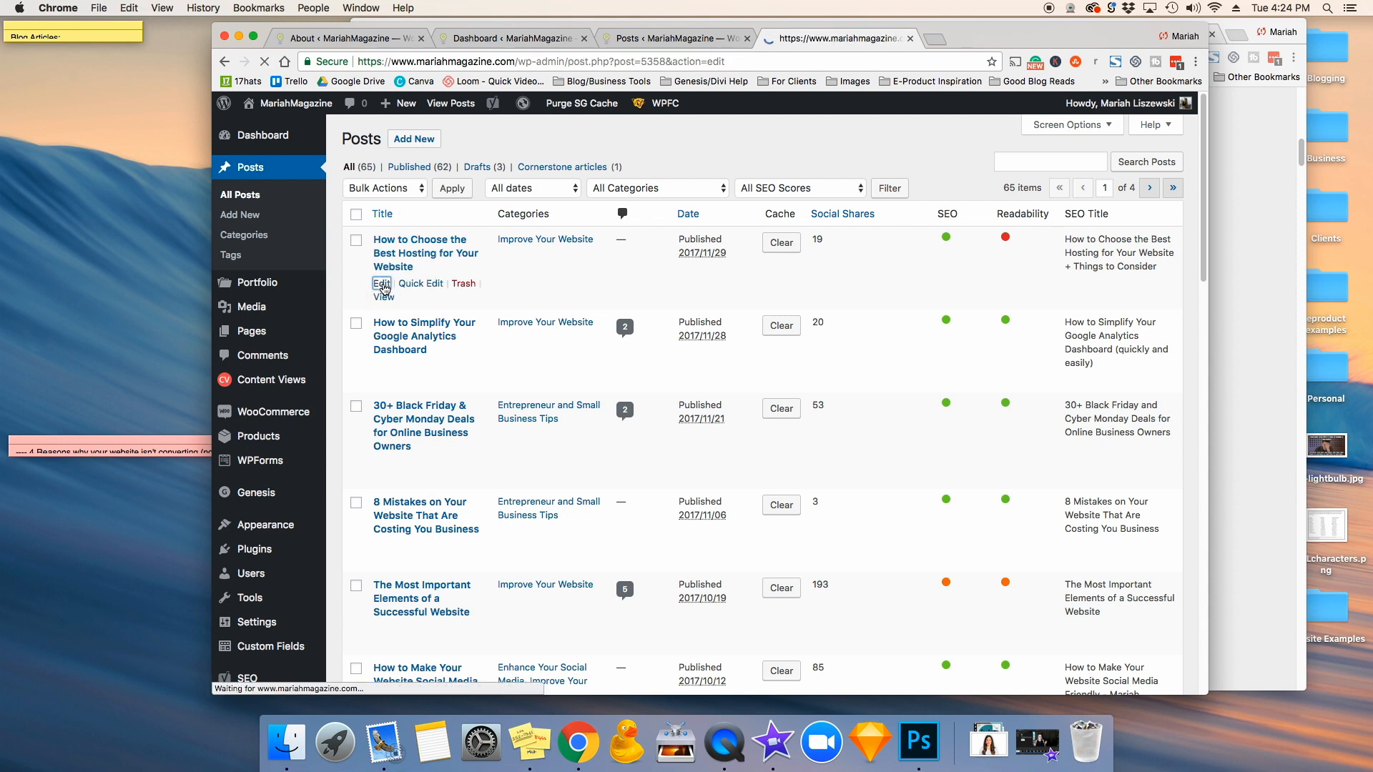
{"action": "left_click", "coordinate": [1073, 125]}
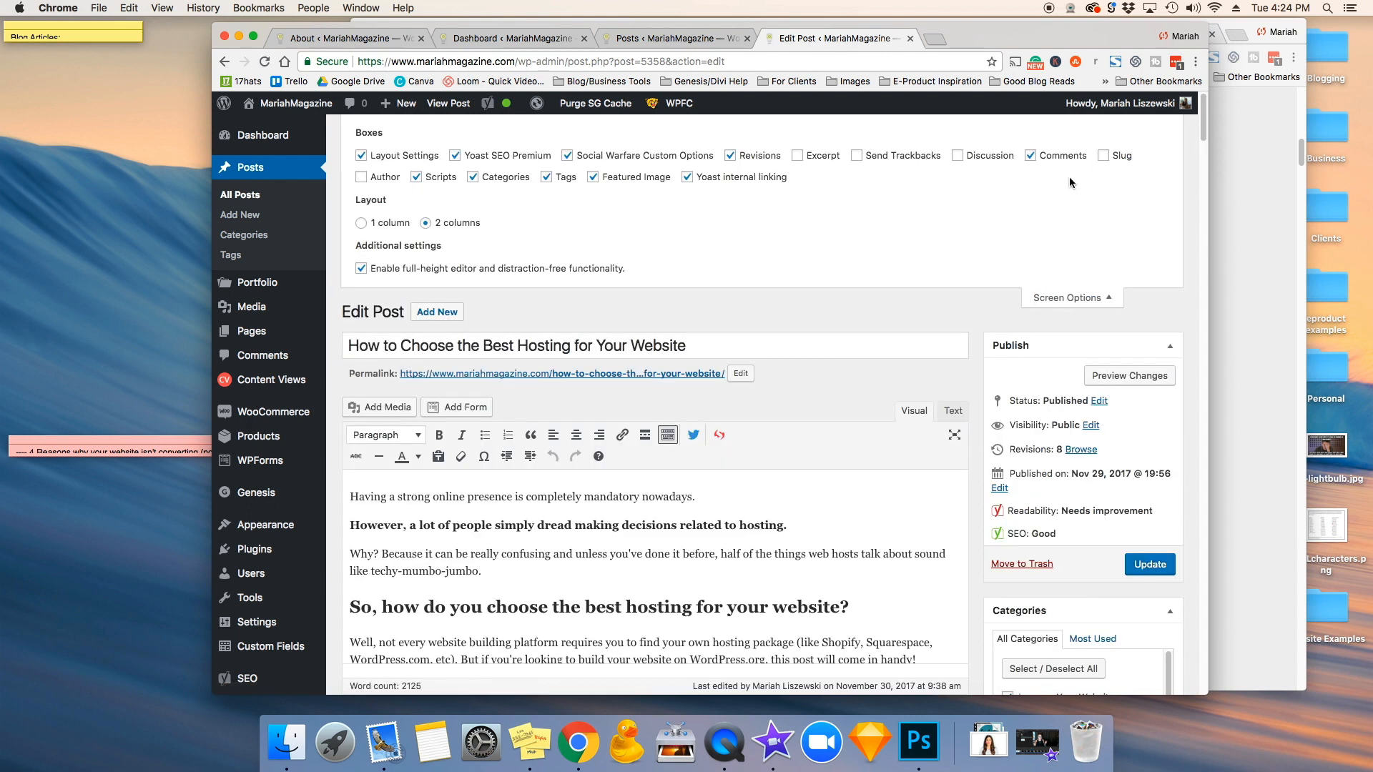
{"action": "left_click", "coordinate": [363, 224]}
{"action": "left_click", "coordinate": [426, 224]}
{"action": "left_click", "coordinate": [363, 224]}
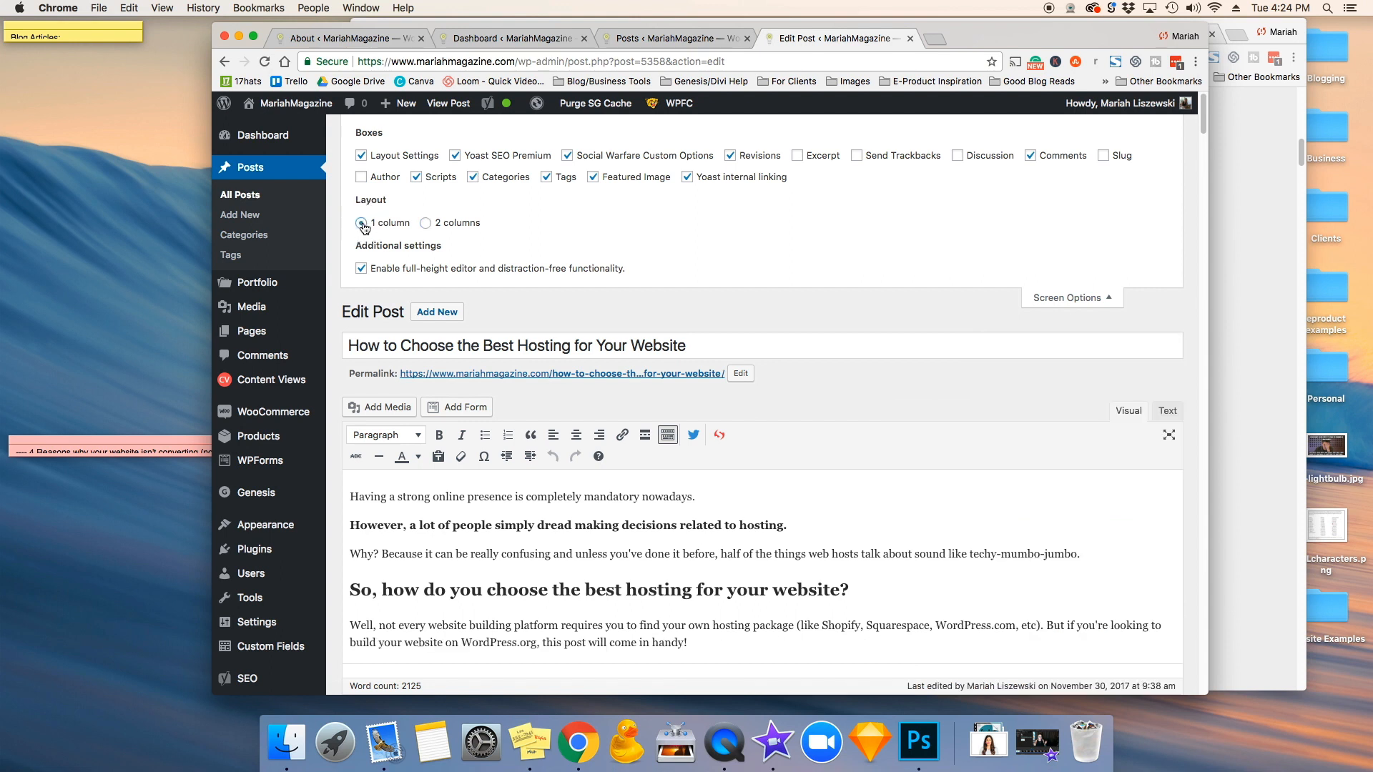
{"action": "left_click", "coordinate": [426, 223]}
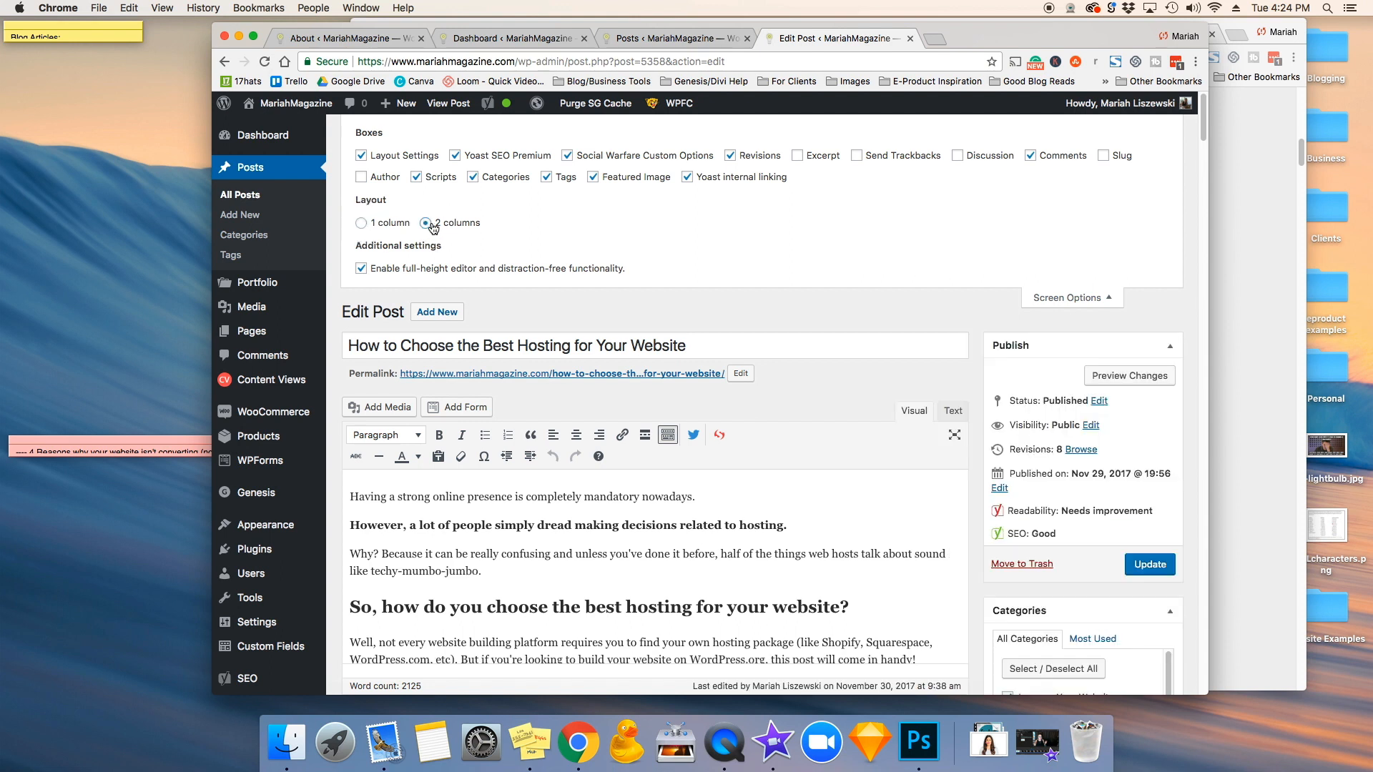
Go to the site's Menus page under Appearance and show its screen options.
{"action": "mouse_move", "coordinate": [268, 529]}
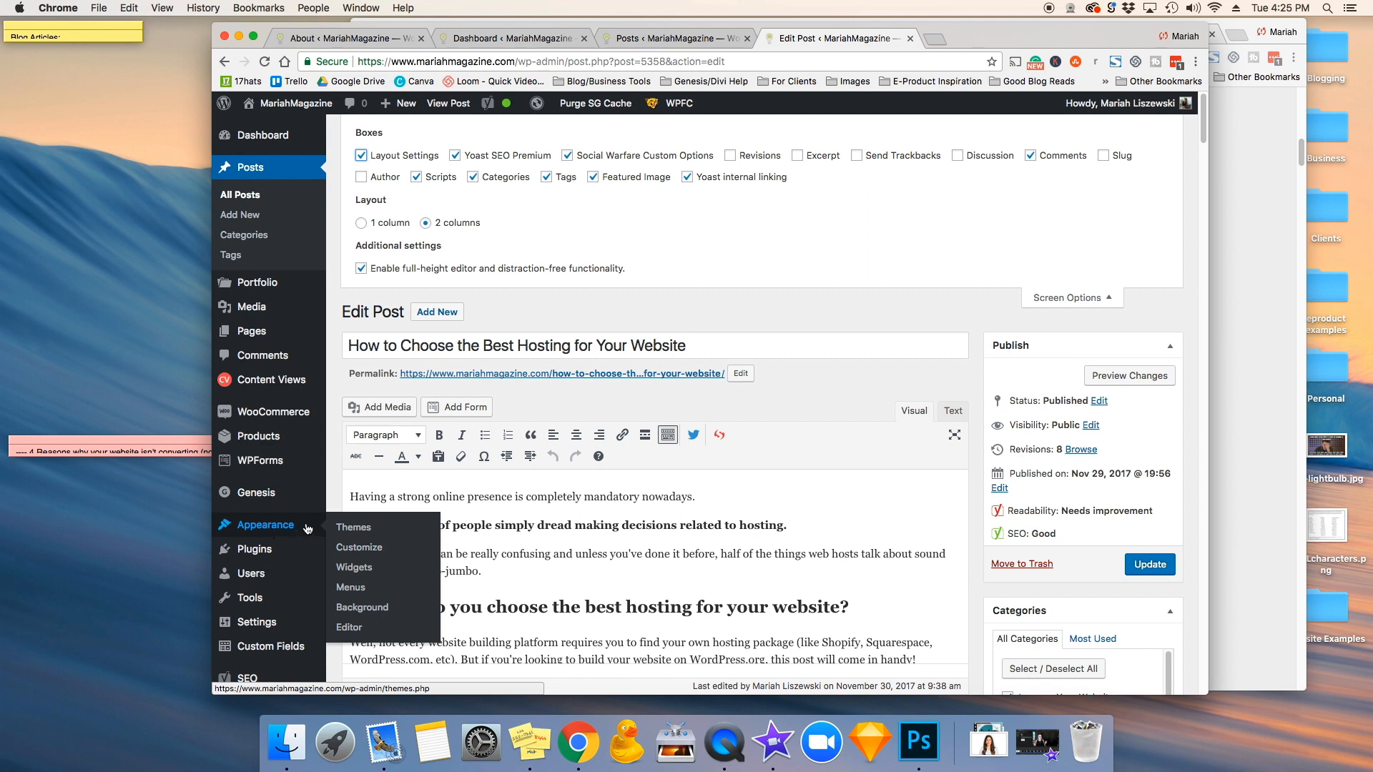
{"action": "left_click", "coordinate": [350, 590]}
{"action": "left_click", "coordinate": [1071, 126]}
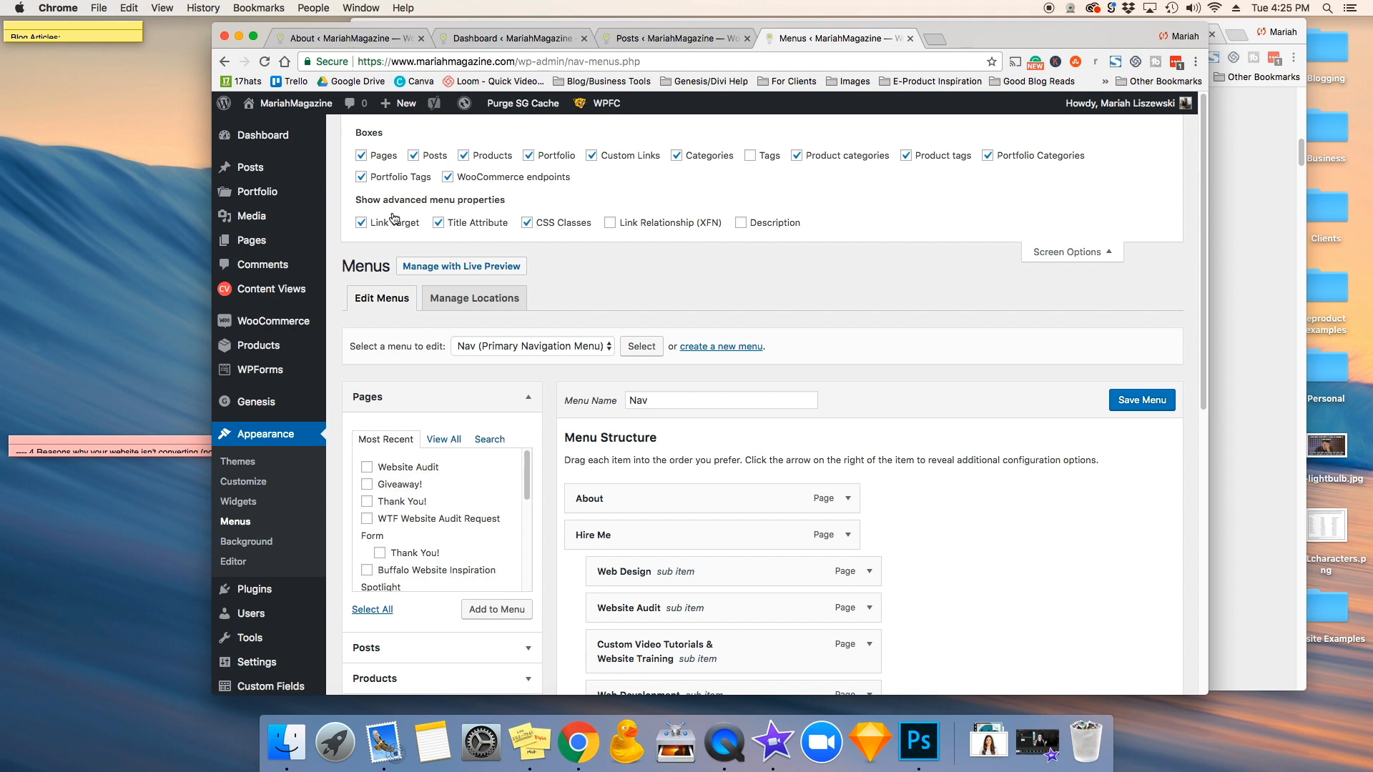
Set the About item in the Nav menu to open its link in a new tab and close the screen options.
{"action": "scroll", "coordinate": [887, 455], "scroll_direction": "down", "scroll_amount": 1}
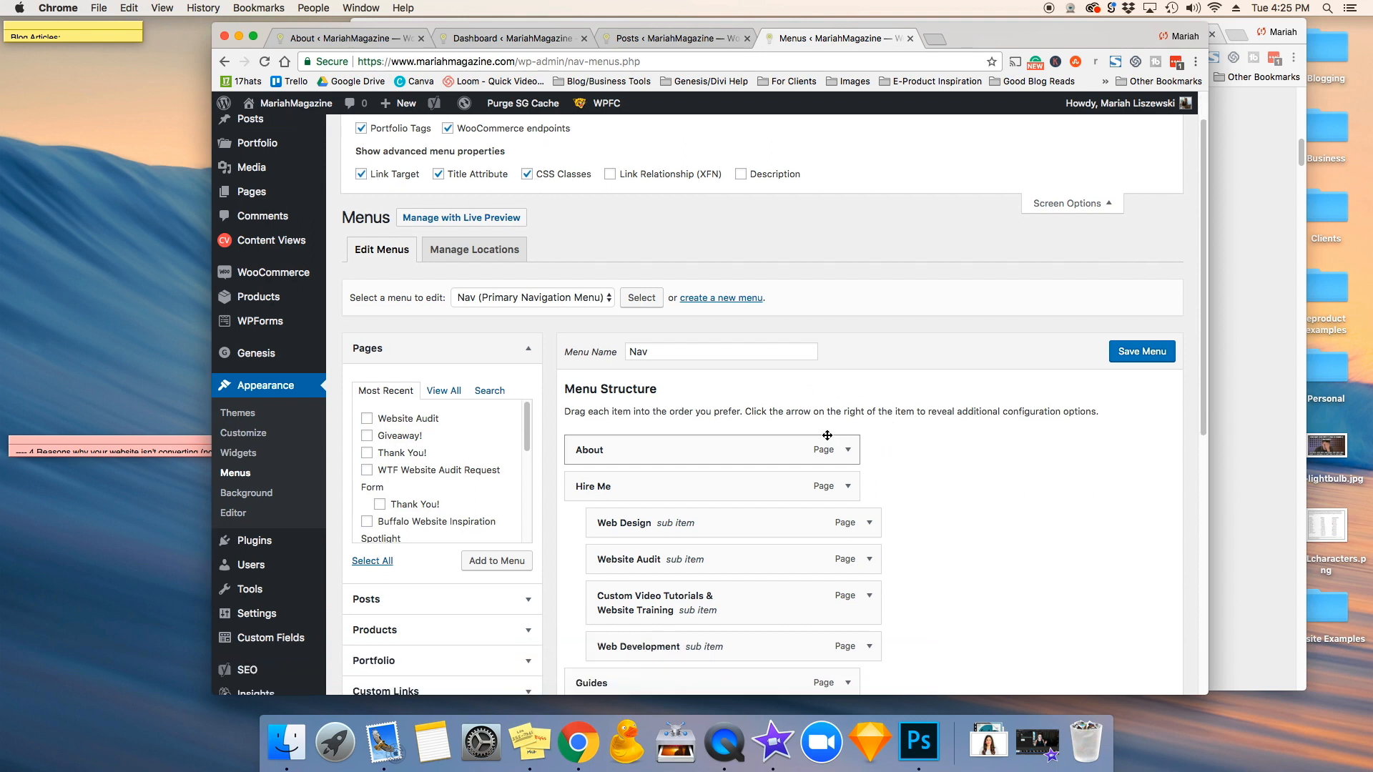
{"action": "left_click", "coordinate": [848, 450]}
{"action": "scroll", "coordinate": [849, 450], "scroll_direction": "down", "scroll_amount": 2}
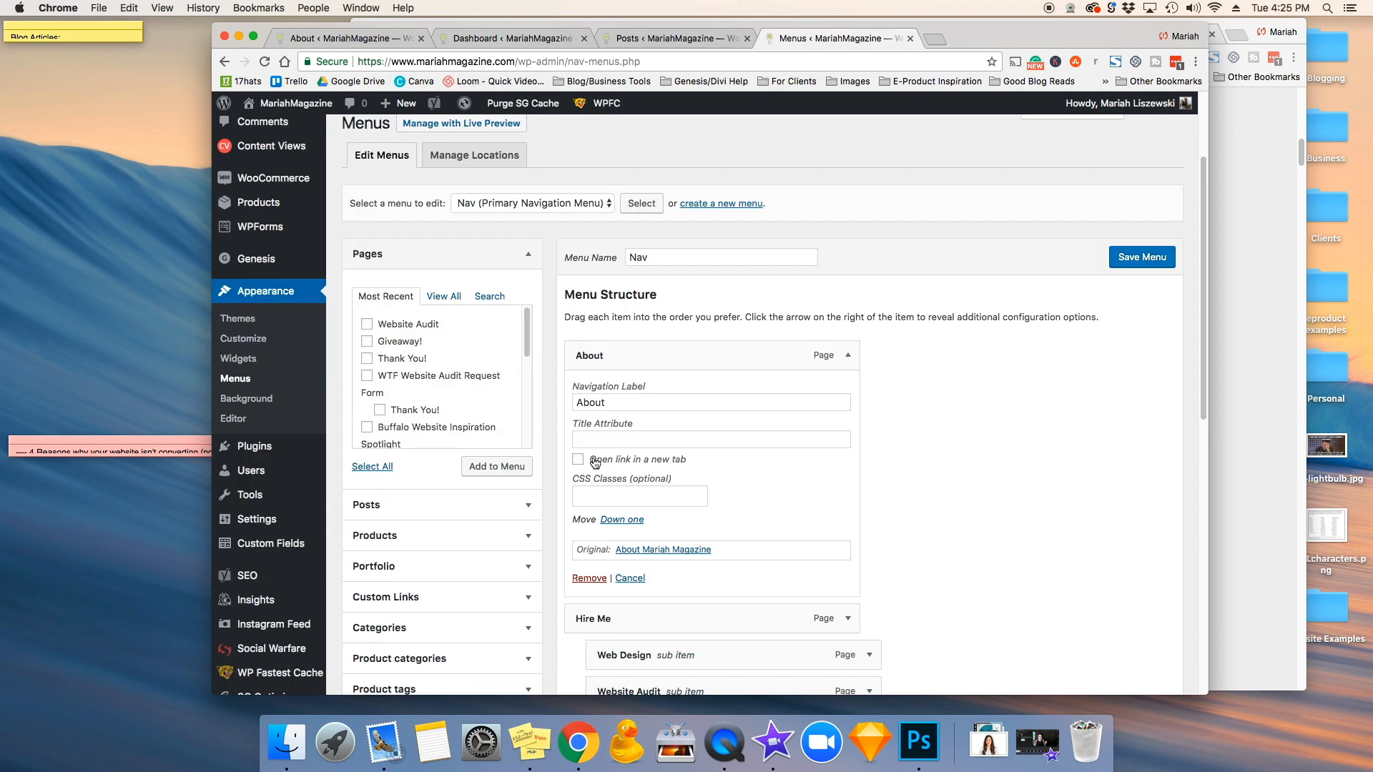
{"action": "left_click", "coordinate": [578, 461]}
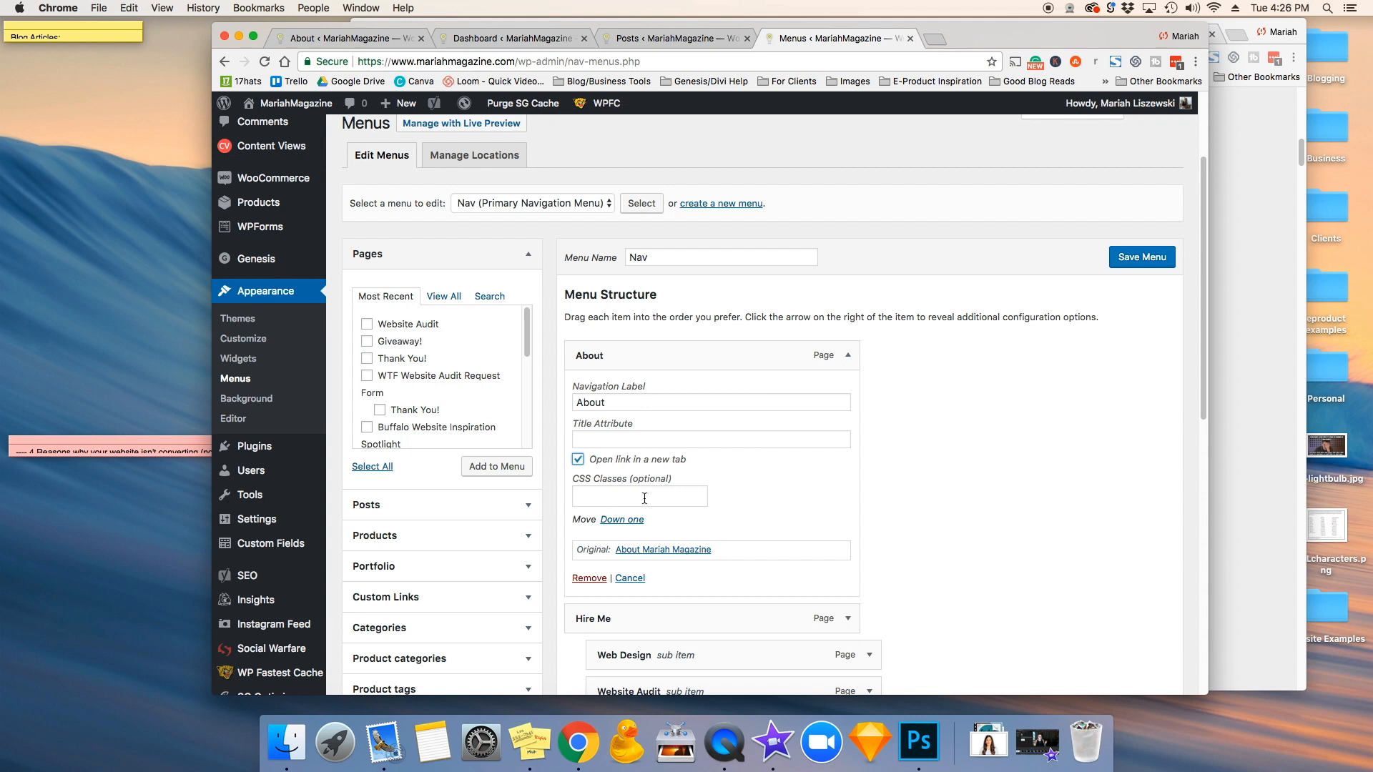
{"action": "scroll", "coordinate": [997, 380], "scroll_direction": "up", "scroll_amount": 1}
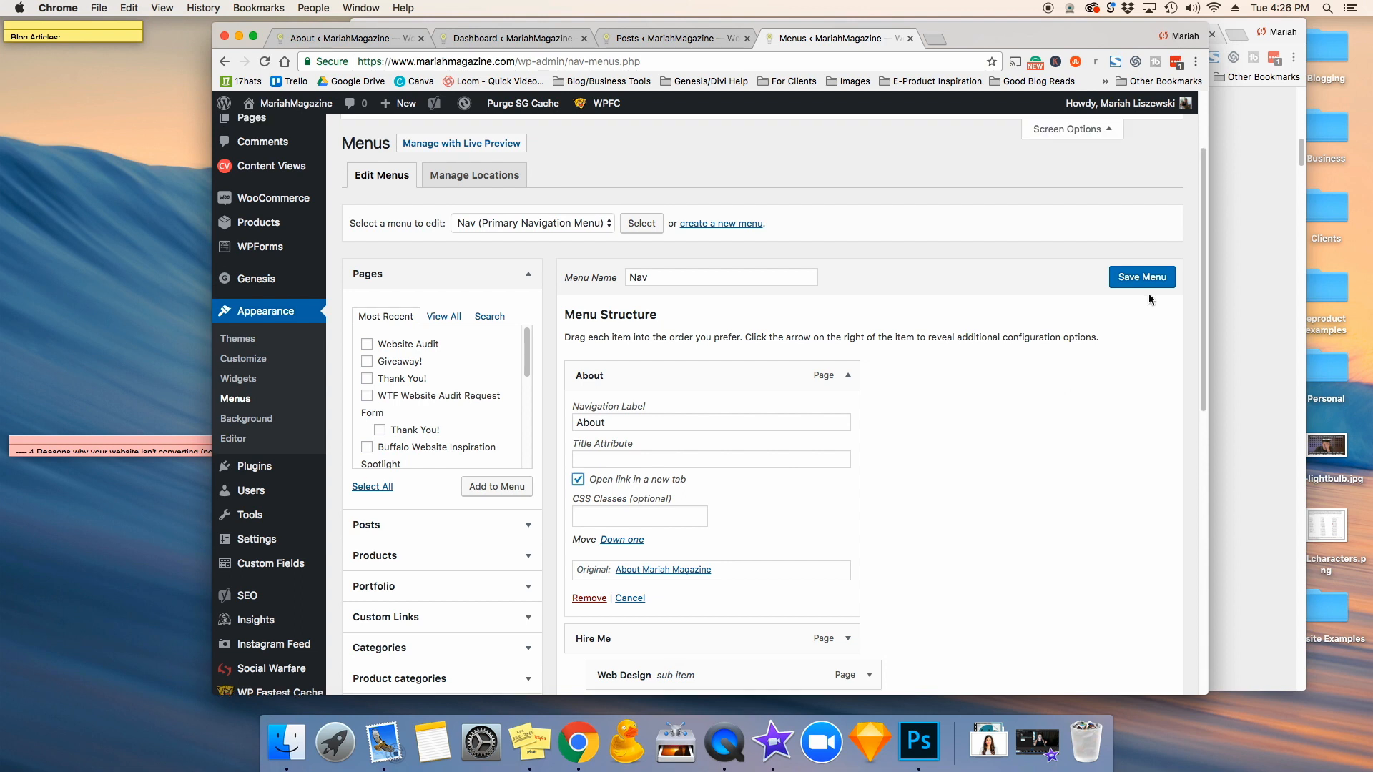
{"action": "left_click", "coordinate": [1071, 137]}
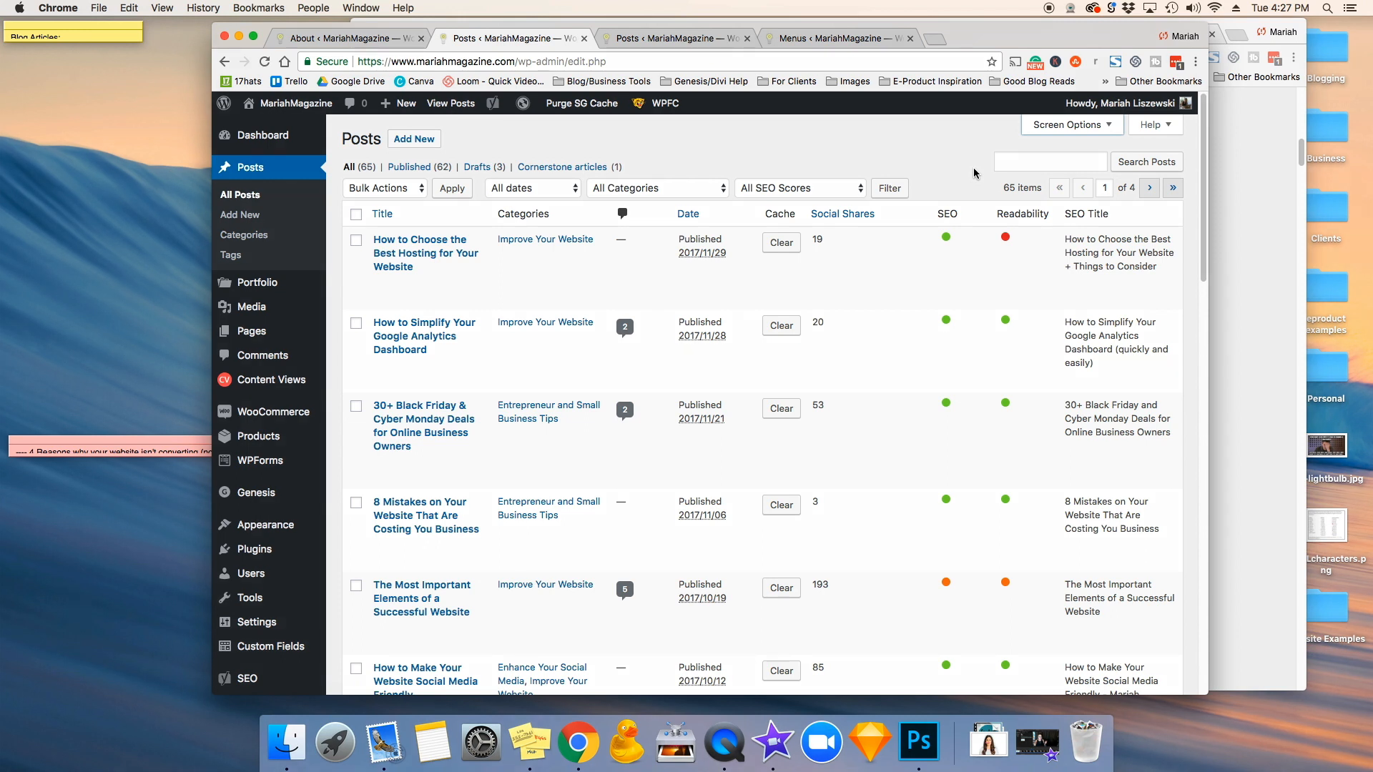
Show the Focus KW and Meta Desc. columns in the posts list through the screen options.
{"action": "left_click", "coordinate": [1081, 129]}
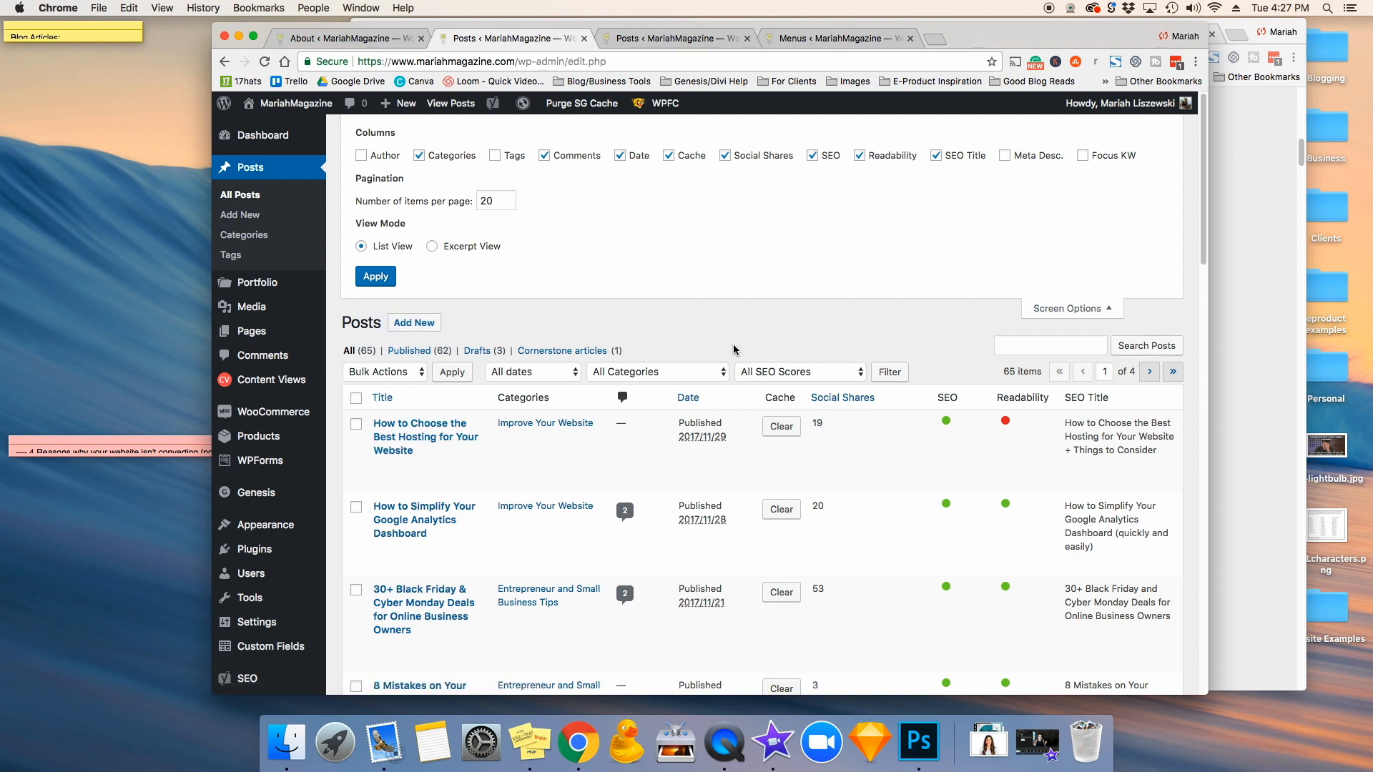
{"action": "scroll", "coordinate": [644, 351], "scroll_direction": "down", "scroll_amount": 1}
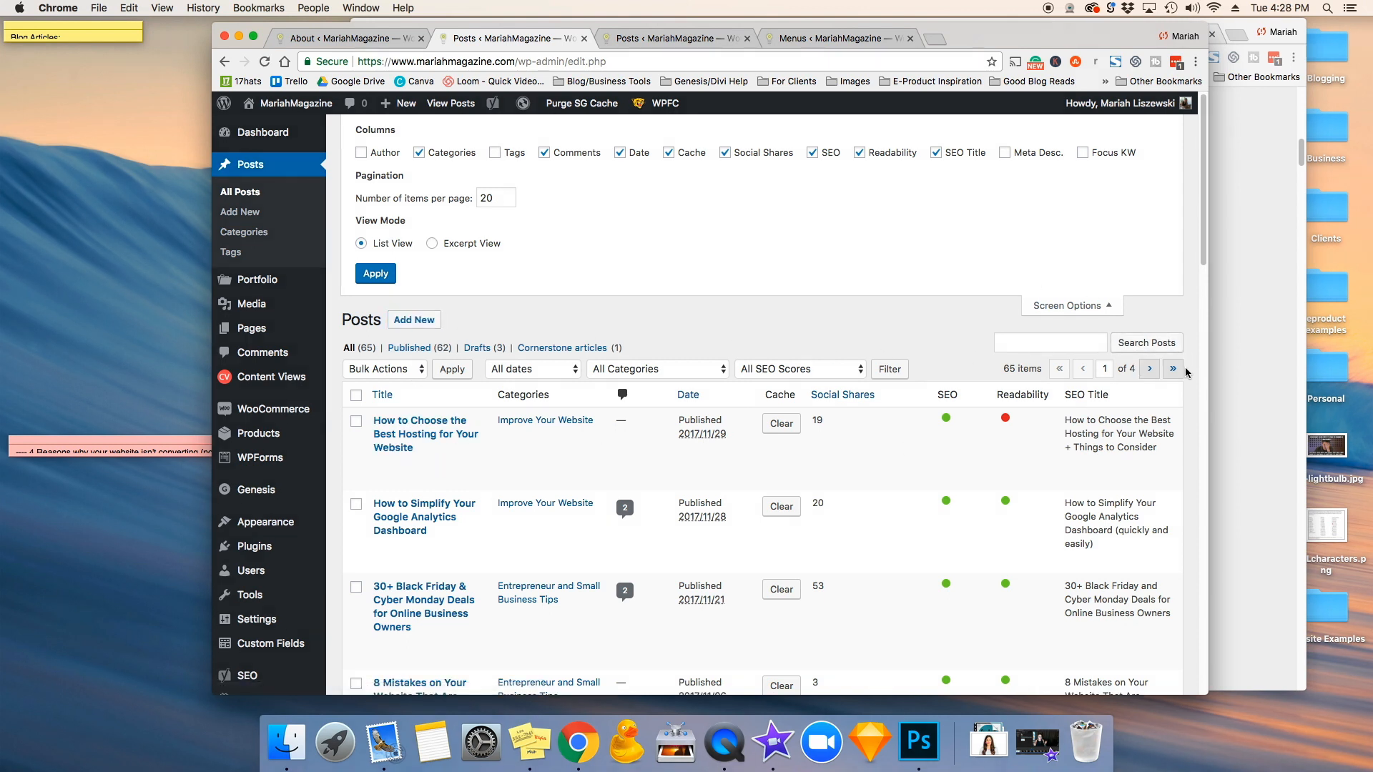
{"action": "scroll", "coordinate": [1166, 481], "scroll_direction": "down", "scroll_amount": 1}
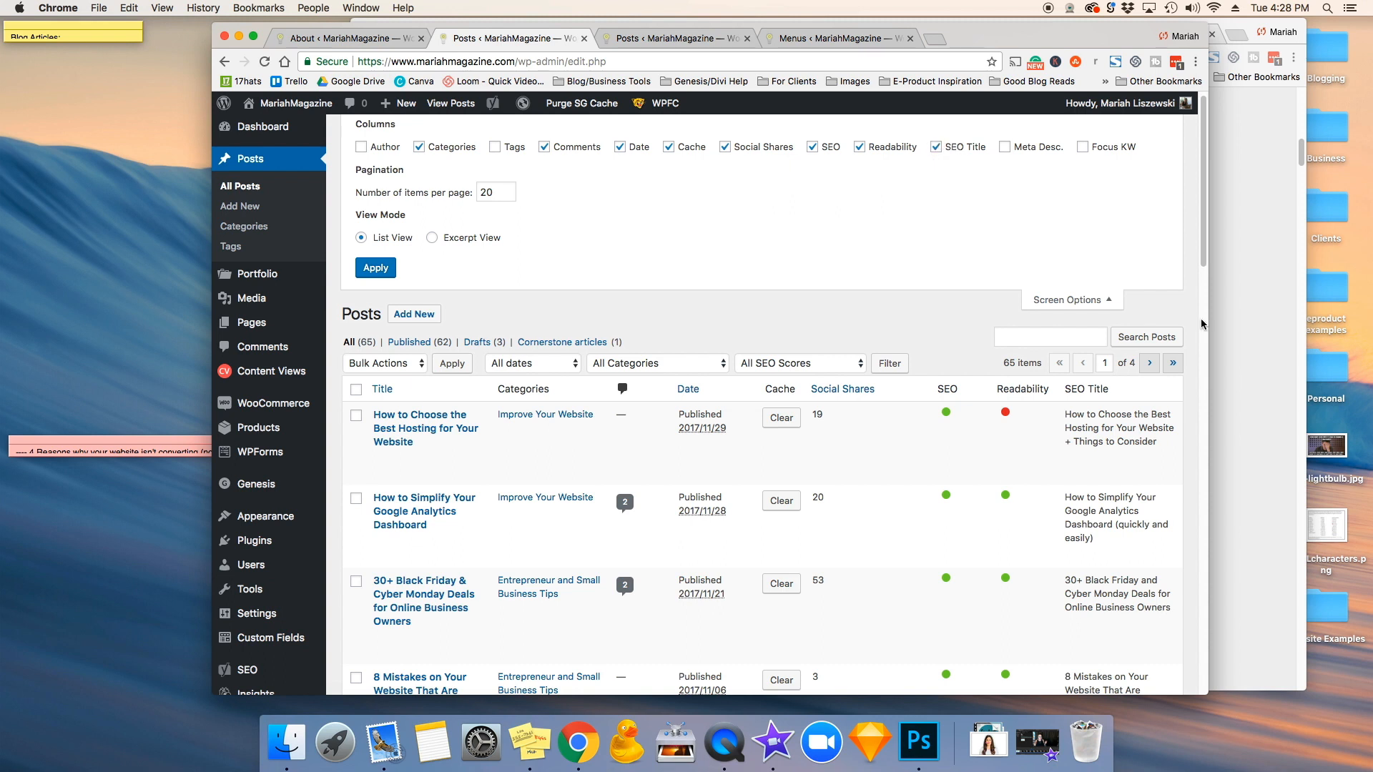
{"action": "scroll", "coordinate": [1179, 323], "scroll_direction": "down", "scroll_amount": 1}
{"action": "scroll", "coordinate": [1179, 323], "scroll_direction": "down", "scroll_amount": 7}
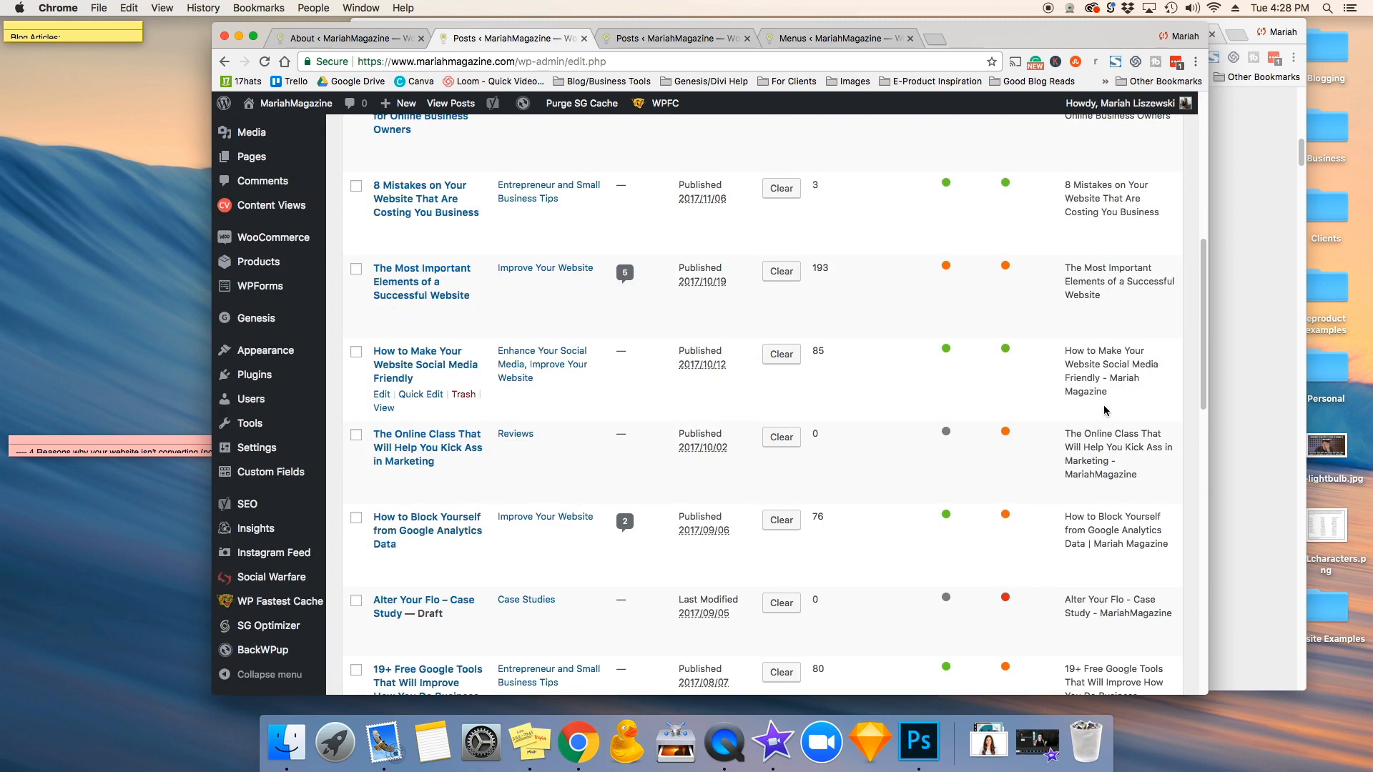
{"action": "scroll", "coordinate": [1115, 471], "scroll_direction": "down", "scroll_amount": 2}
{"action": "scroll", "coordinate": [1101, 322], "scroll_direction": "up", "scroll_amount": 10}
{"action": "left_click", "coordinate": [1085, 161]}
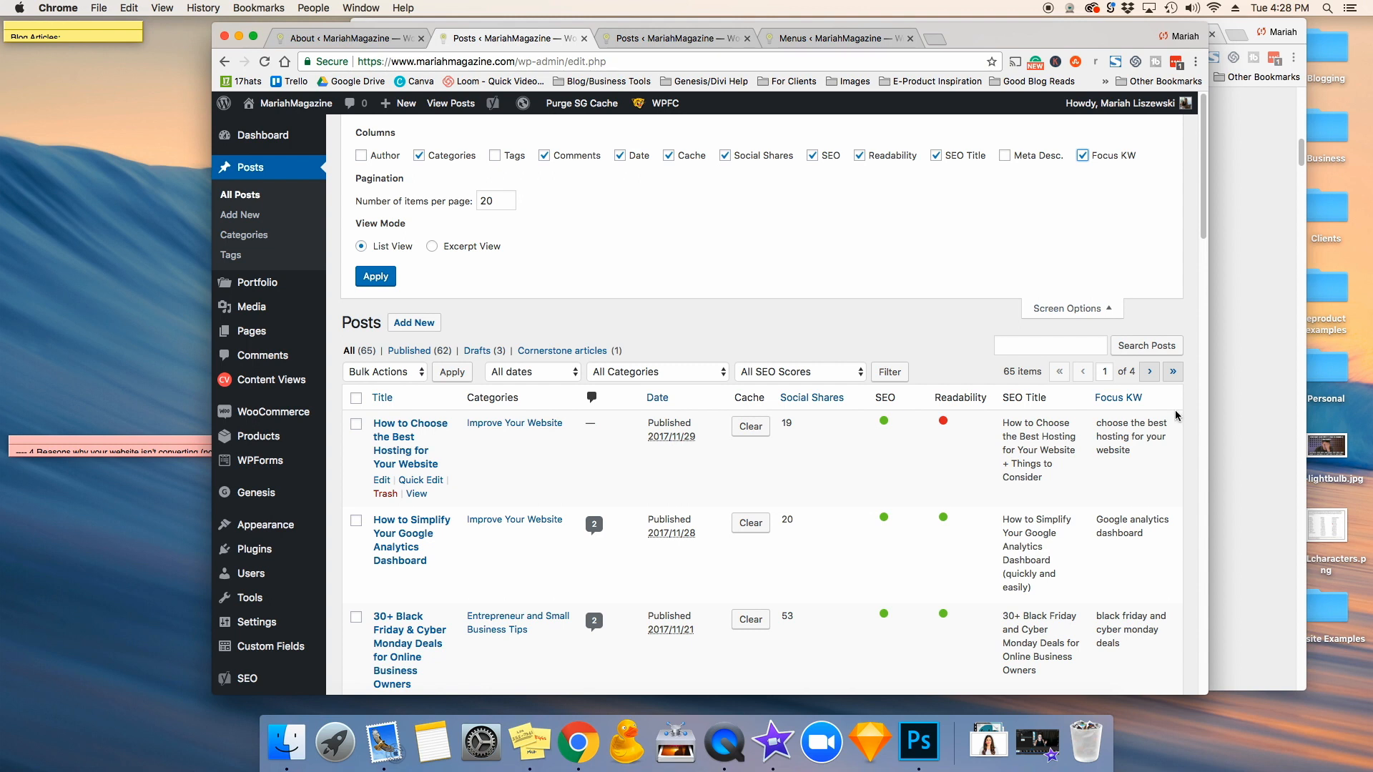
{"action": "scroll", "coordinate": [1178, 418], "scroll_direction": "down", "scroll_amount": 6}
{"action": "scroll", "coordinate": [1180, 413], "scroll_direction": "up", "scroll_amount": 6}
{"action": "left_click", "coordinate": [1005, 156]}
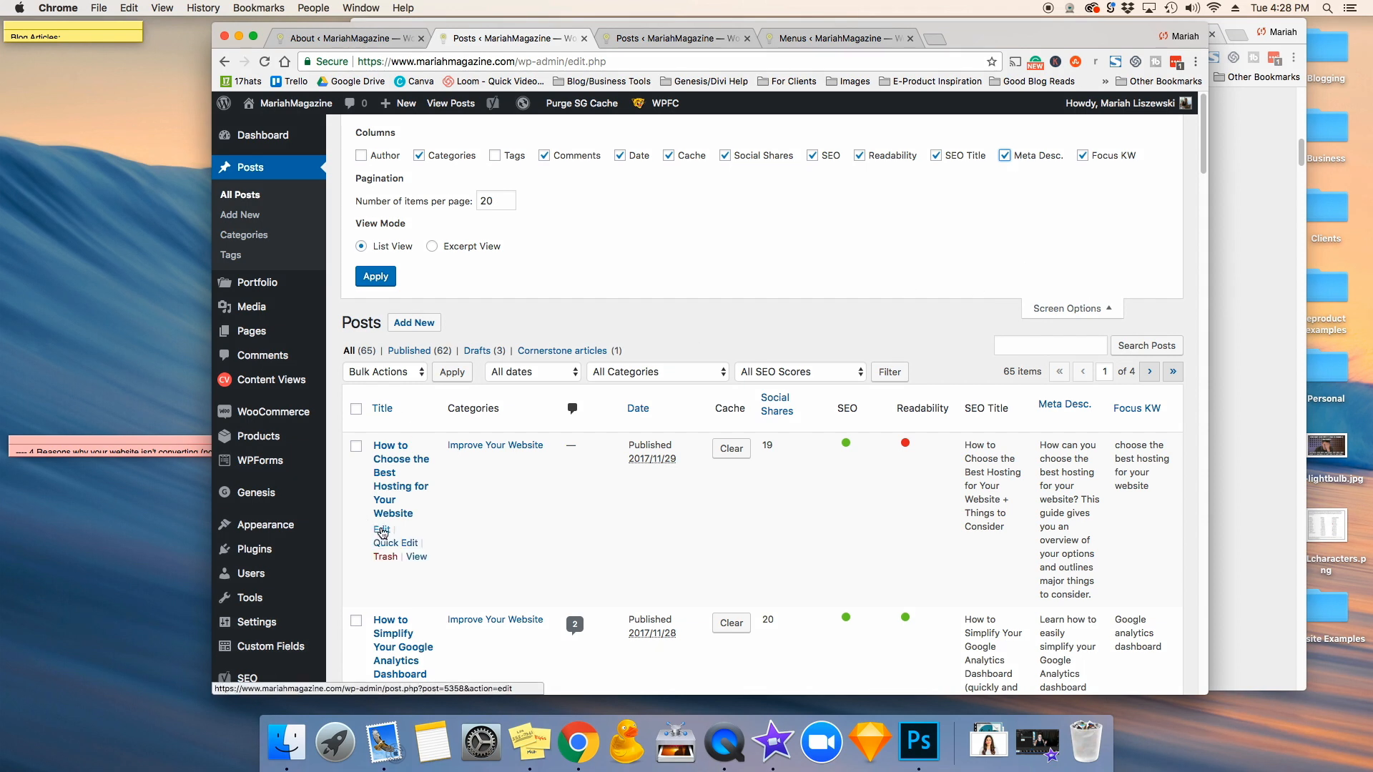
Open the post "How to Choose the Best Hosting for Your Website" for editing in a new tab and examine its Yoast SEO Premium section.
{"action": "right_click", "coordinate": [384, 535]}
{"action": "left_click", "coordinate": [392, 472]}
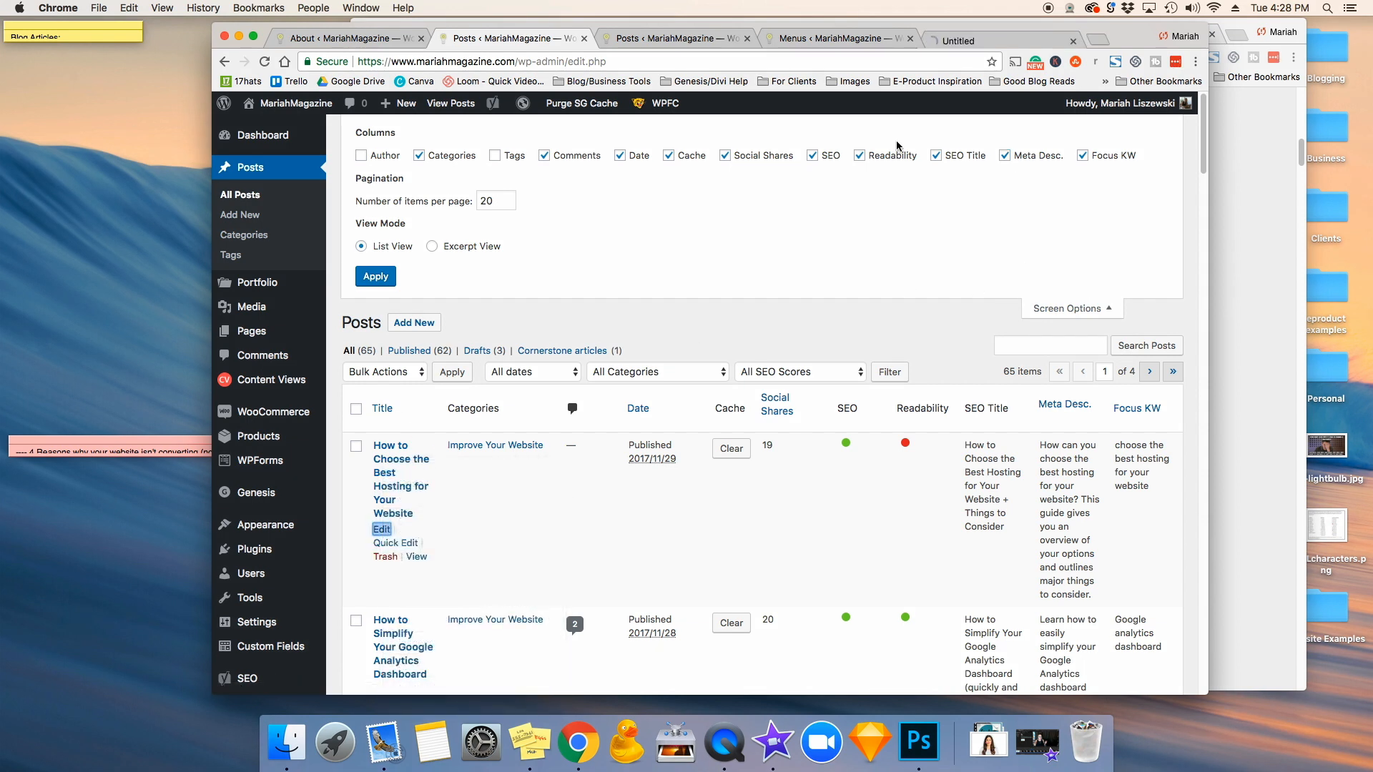
{"action": "left_click", "coordinate": [960, 42]}
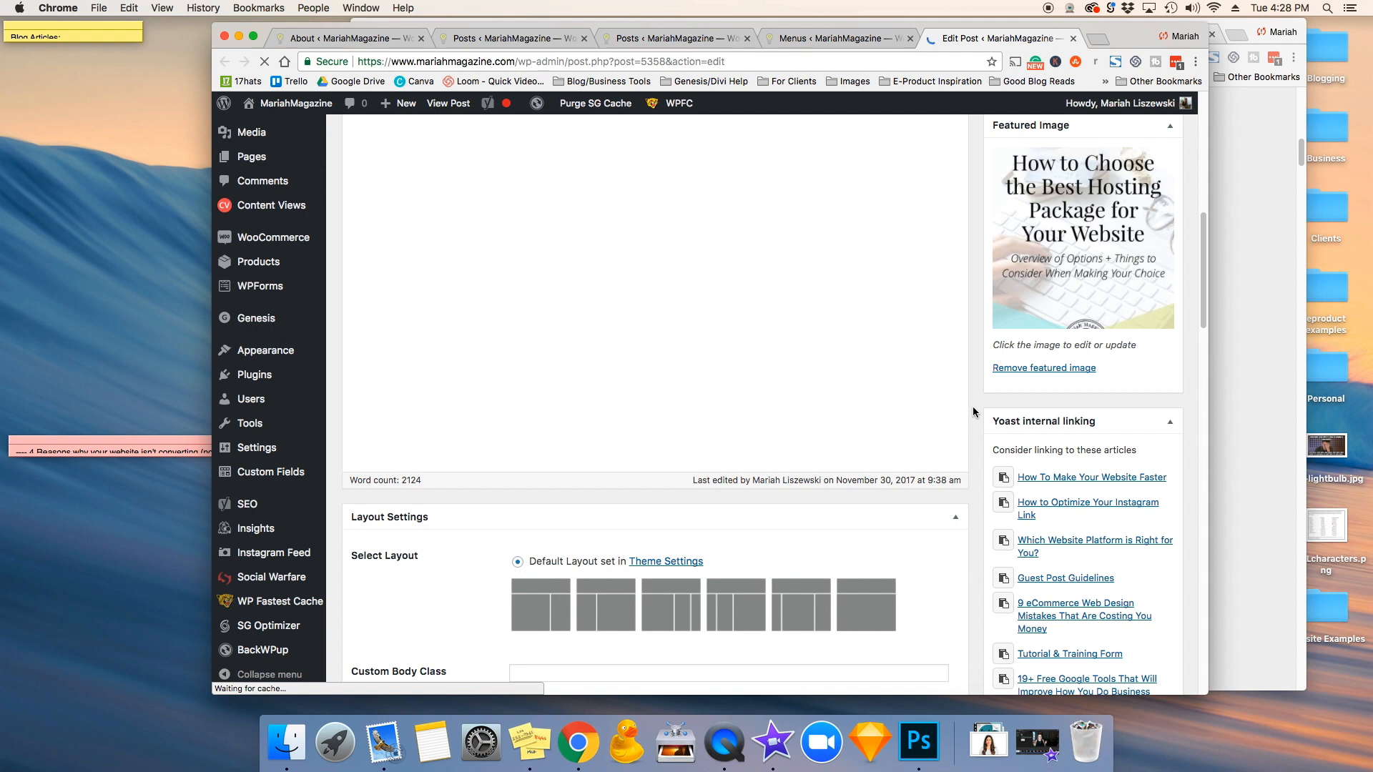
{"action": "scroll", "coordinate": [985, 412], "scroll_direction": "down", "scroll_amount": 15}
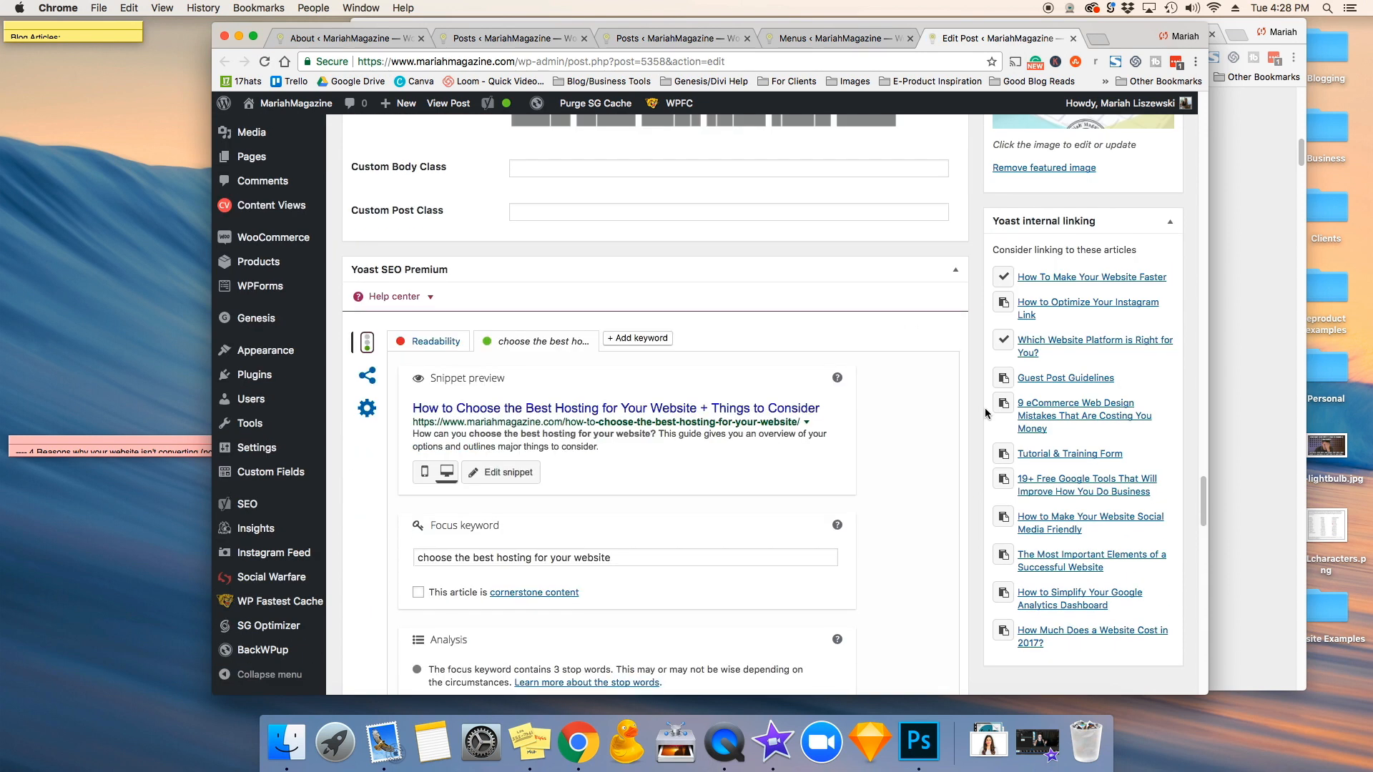
Review the SEO title, slug and meta description in the post's Yoast snippet editor, and return to the posts list with its screen options.
{"action": "left_click", "coordinate": [630, 285]}
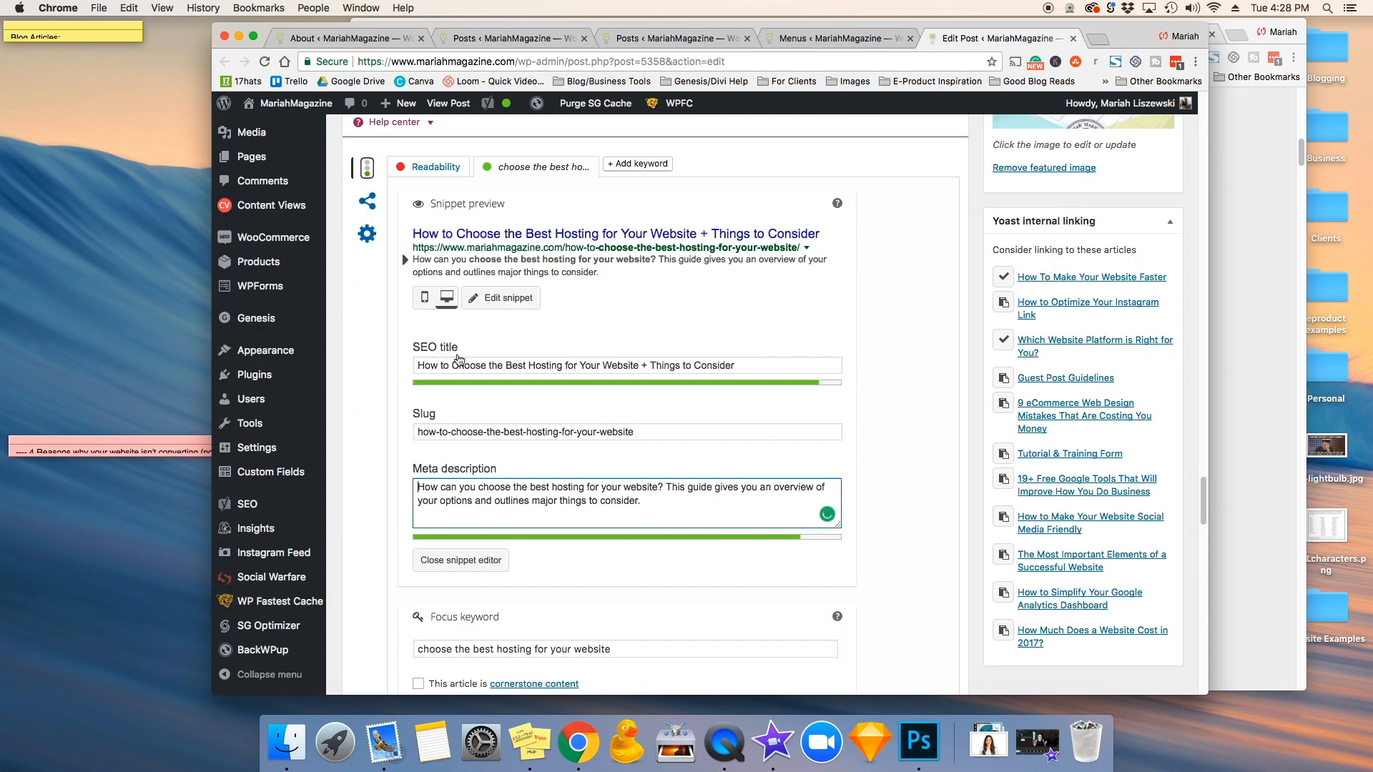
{"action": "scroll", "coordinate": [552, 547], "scroll_direction": "down", "scroll_amount": 3}
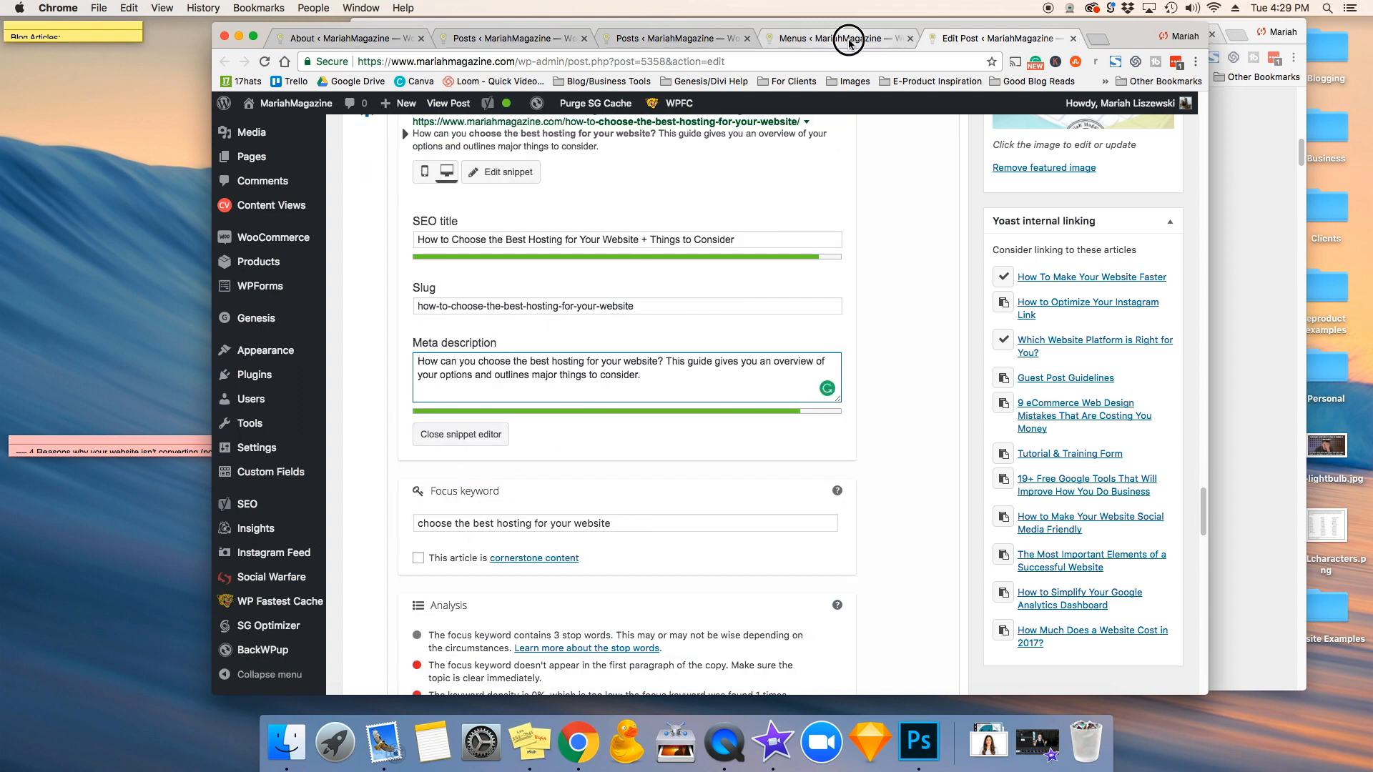
{"action": "left_click", "coordinate": [826, 38]}
{"action": "left_click", "coordinate": [611, 38]}
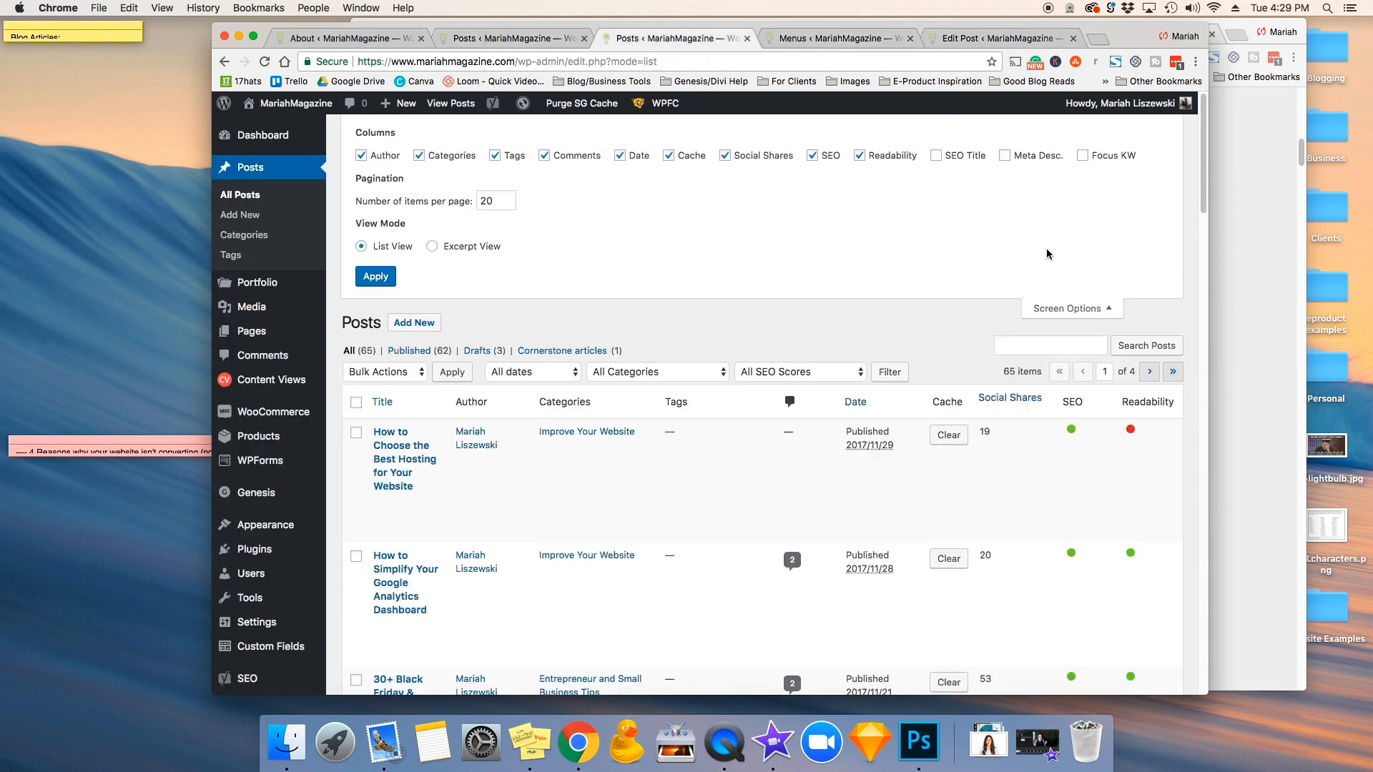
{"action": "scroll", "coordinate": [1047, 254], "scroll_direction": "down", "scroll_amount": 5}
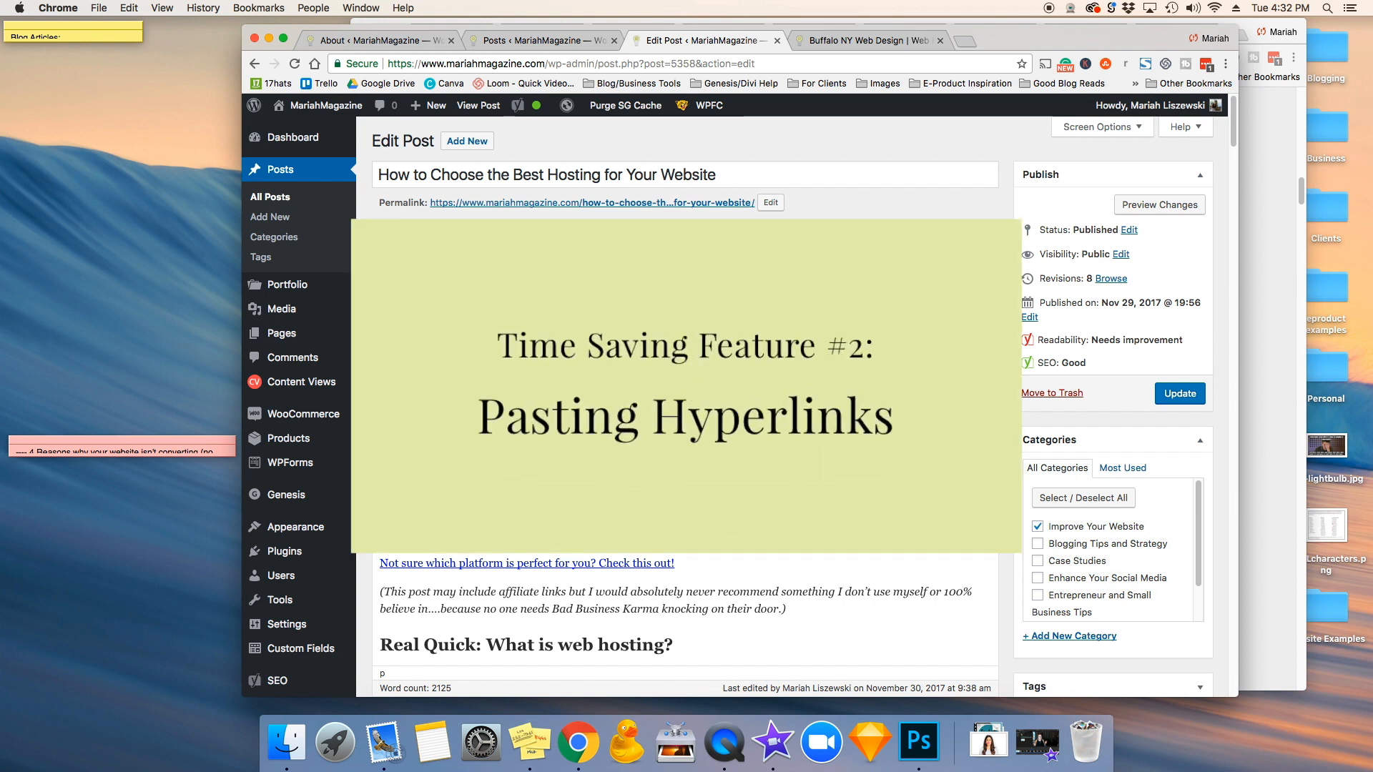
{"action": "left_click_drag", "start_coordinate": [751, 326], "coordinate": [555, 326]}
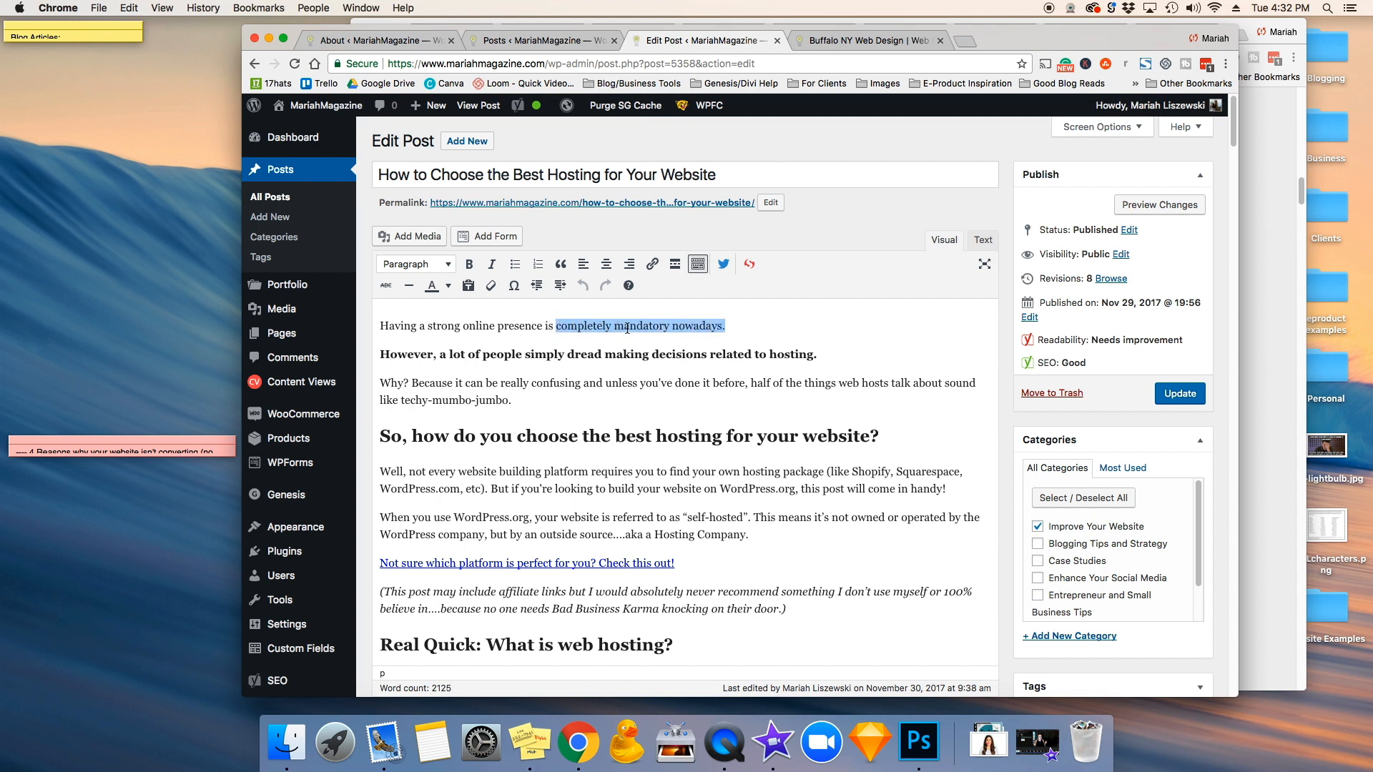
{"action": "left_click", "coordinate": [869, 40]}
{"action": "left_click", "coordinate": [732, 64]}
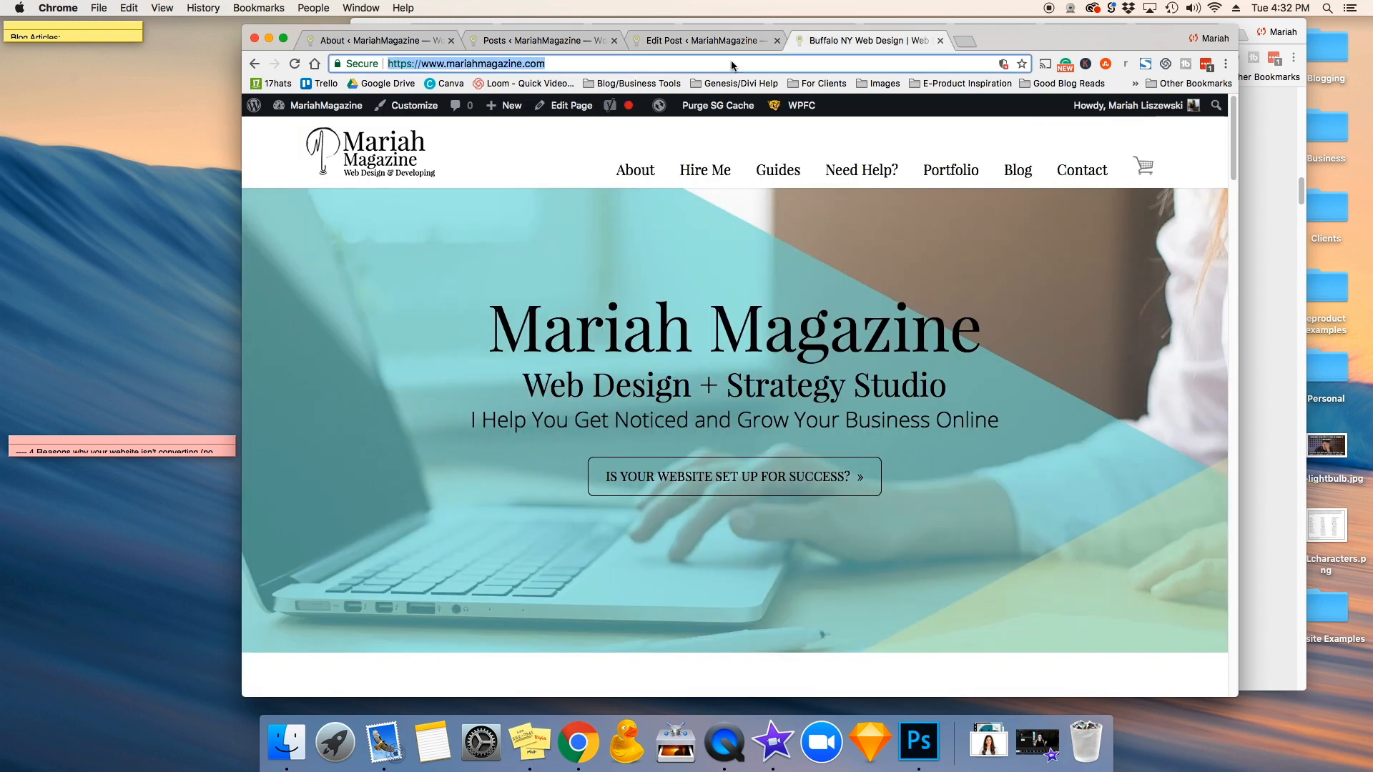
{"action": "left_click", "coordinate": [719, 44]}
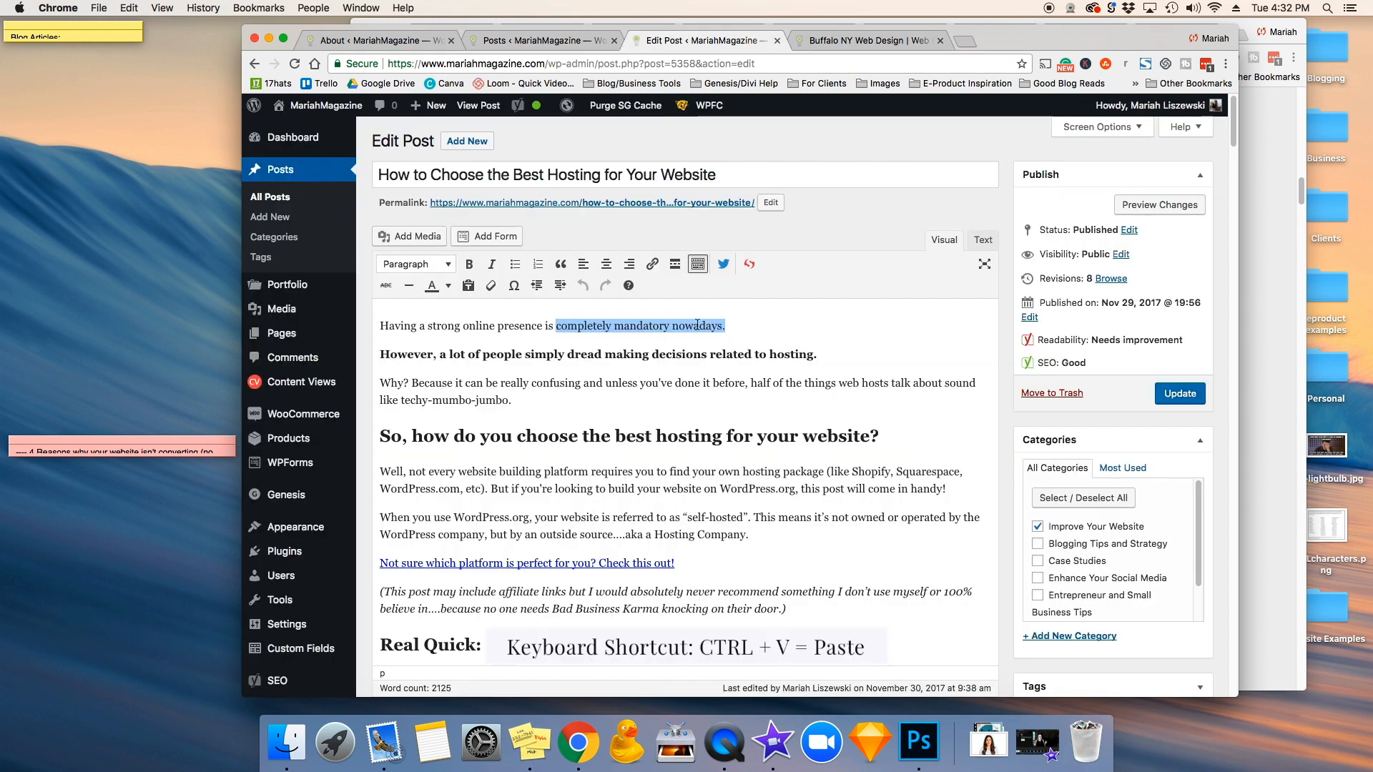
{"action": "left_click", "coordinate": [646, 312]}
{"action": "left_click_drag", "start_coordinate": [726, 326], "coordinate": [554, 326]}
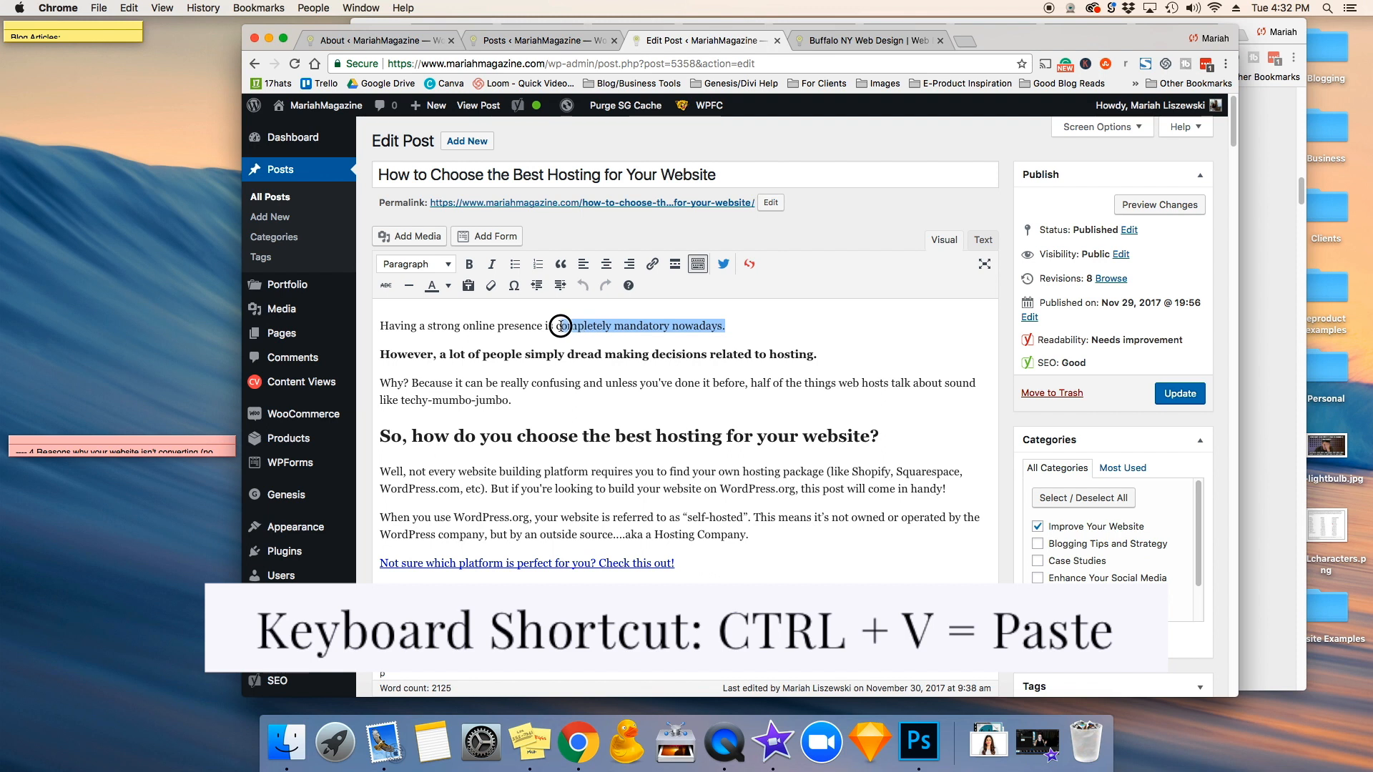
{"action": "key", "text": "super+v"}
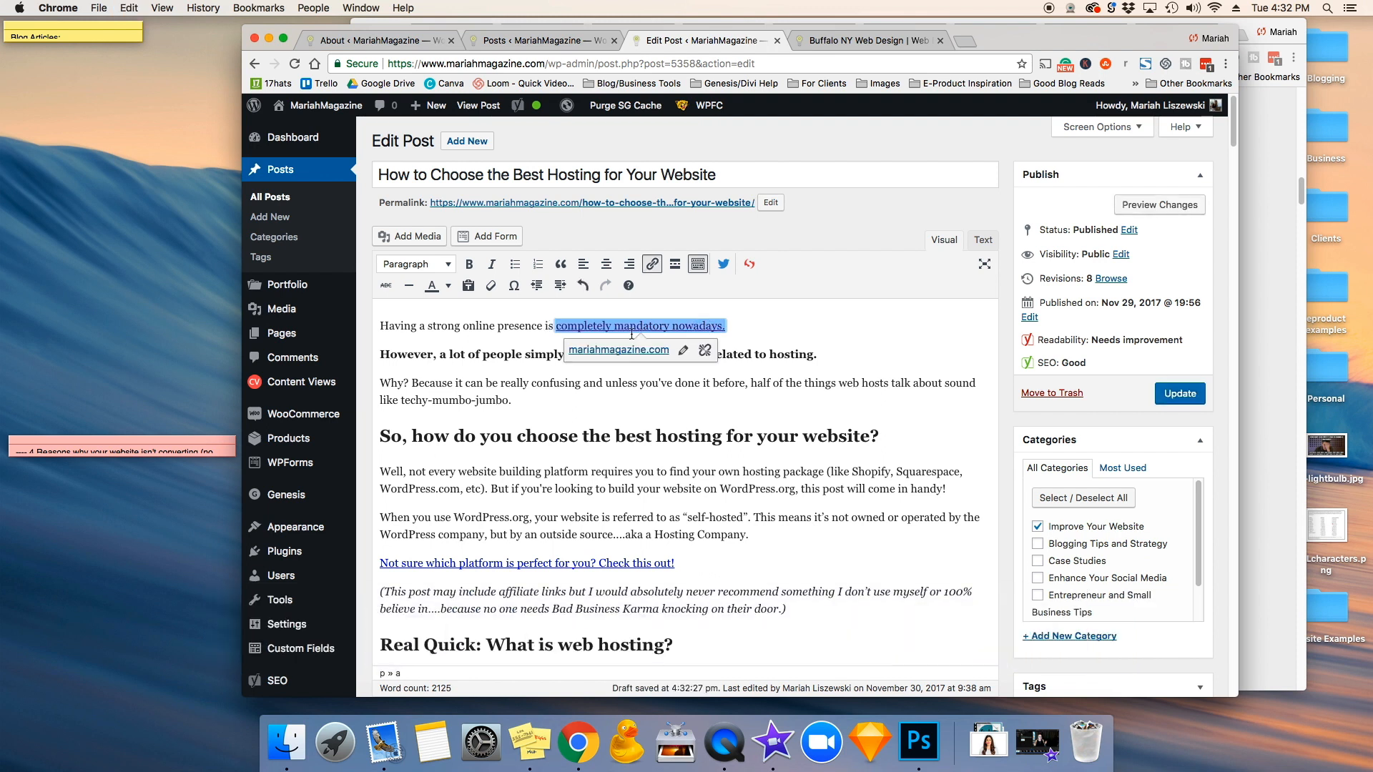
Look at the "Open link in a new tab" option in the new link's advanced settings and close the dialog.
{"action": "left_click", "coordinate": [684, 353]}
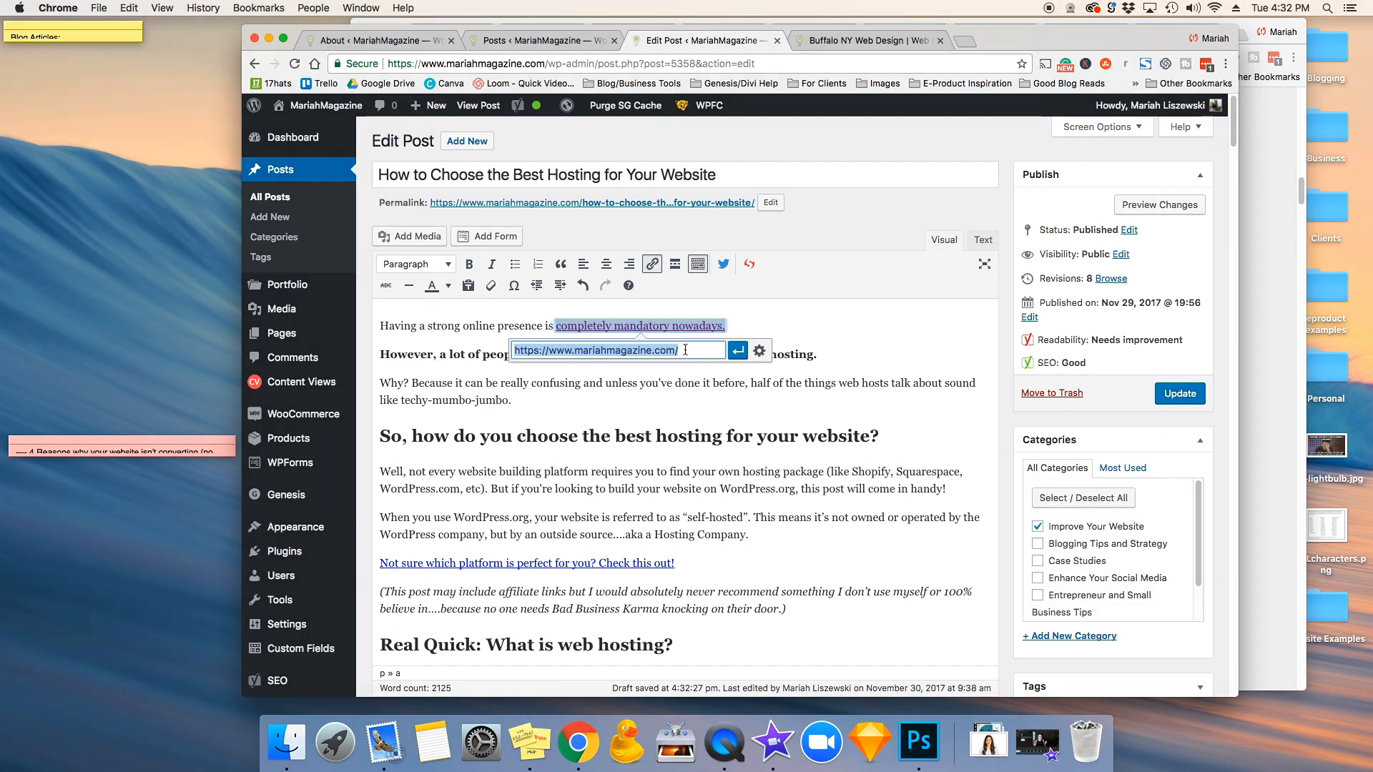
{"action": "left_click", "coordinate": [760, 351]}
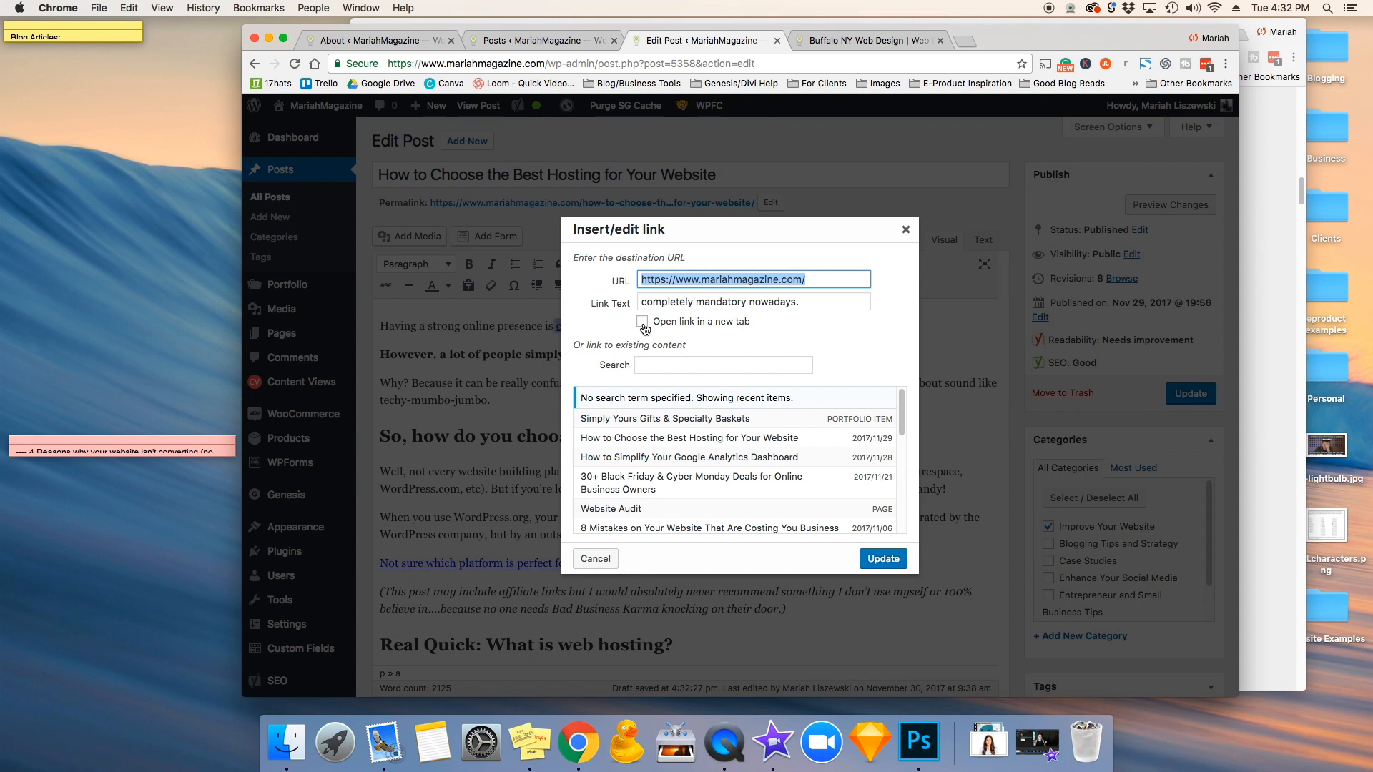
{"action": "left_click", "coordinate": [905, 230]}
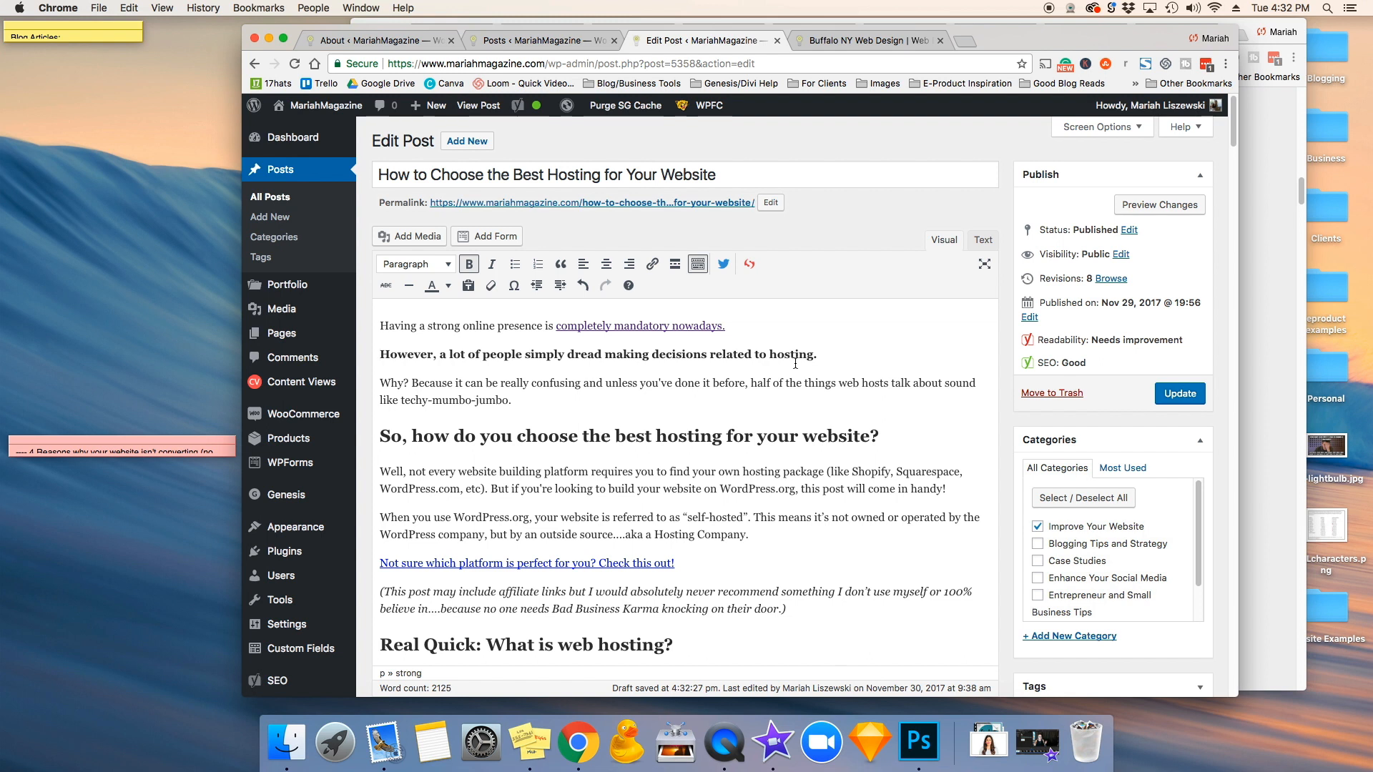
Link phrases in the paragraphs starting "Why?", "Well, not every" and "When you use WordPress.org" to the copied home page URL.
{"action": "left_click_drag", "start_coordinate": [512, 401], "coordinate": [402, 398]}
{"action": "left_click", "coordinate": [651, 263]}
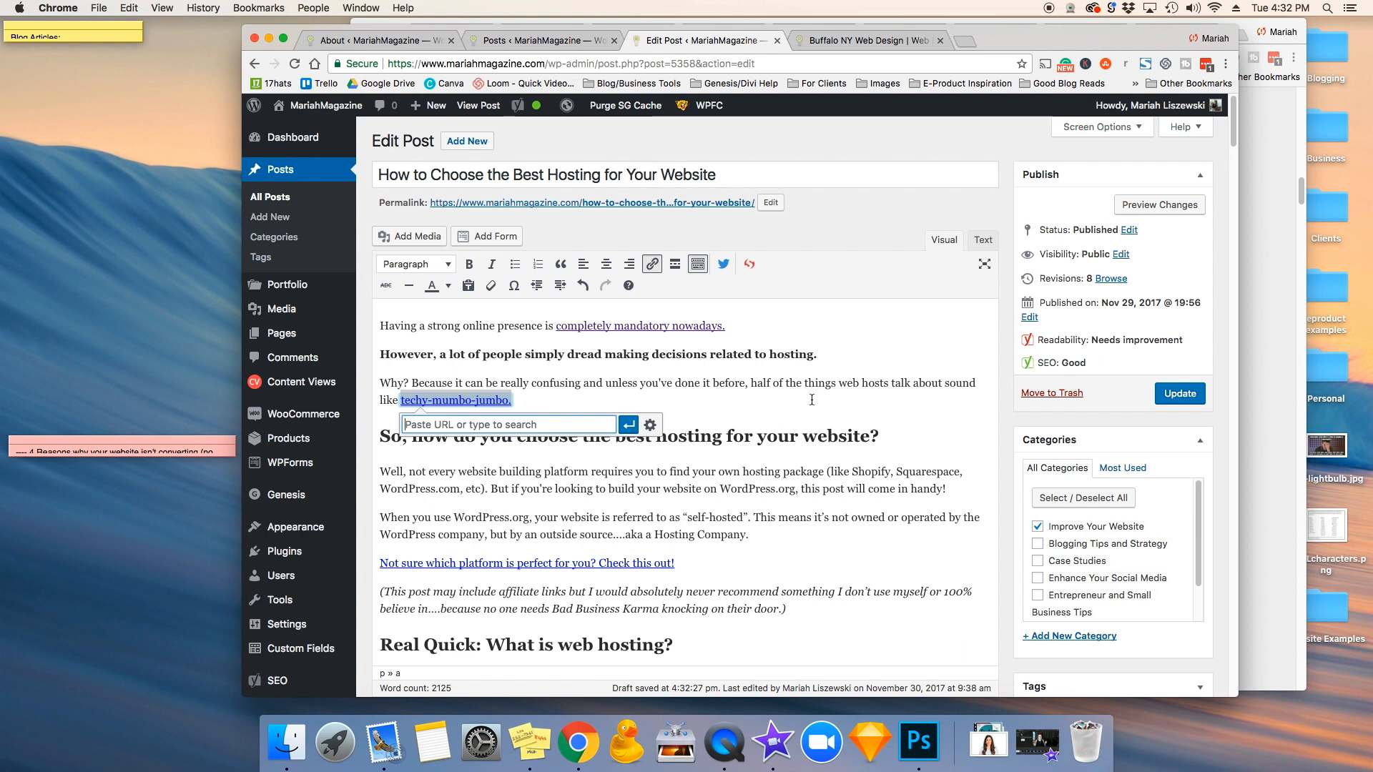
{"action": "left_click_drag", "start_coordinate": [967, 382], "coordinate": [842, 375]}
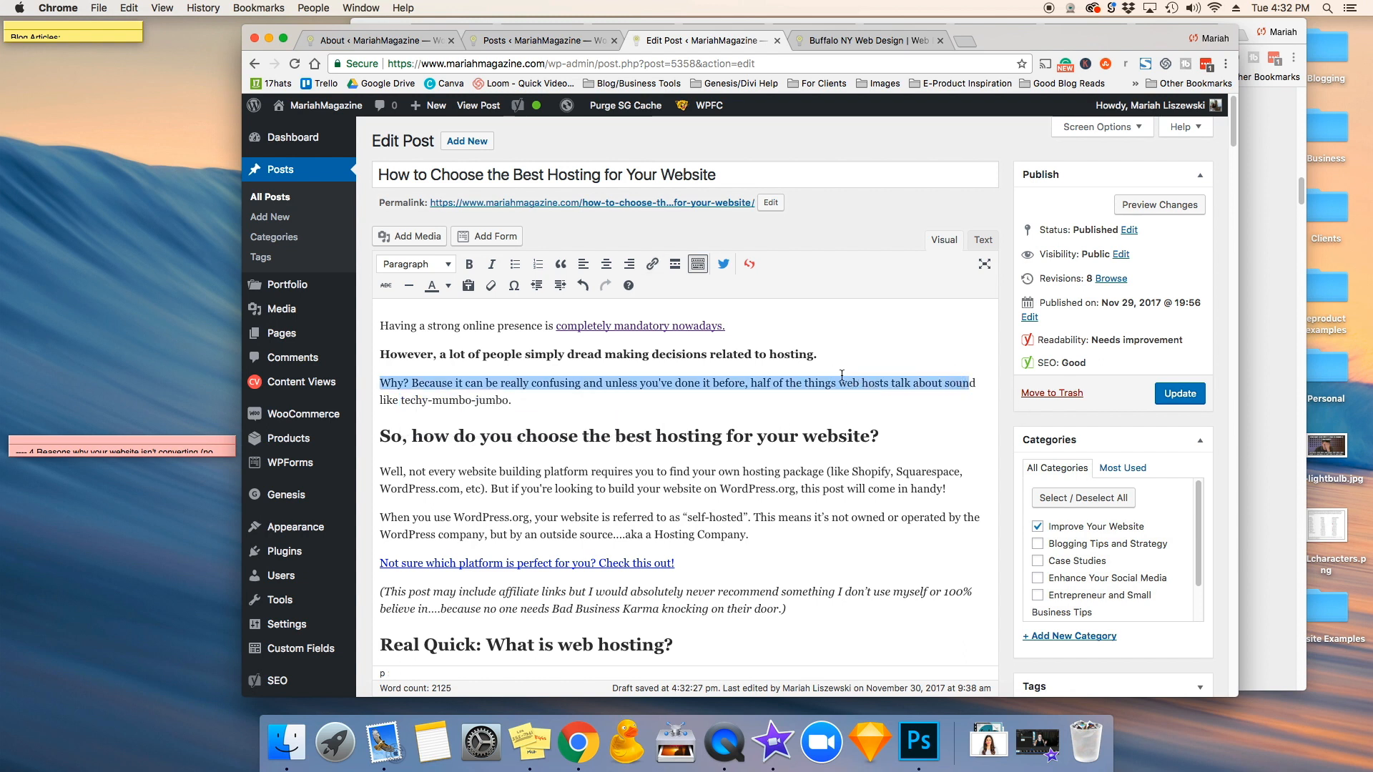
{"action": "key", "text": "ctrl+v"}
{"action": "left_click_drag", "start_coordinate": [896, 471], "coordinate": [774, 465]}
{"action": "key", "text": "ctrl+v"}
{"action": "left_click_drag", "start_coordinate": [708, 521], "coordinate": [380, 518]}
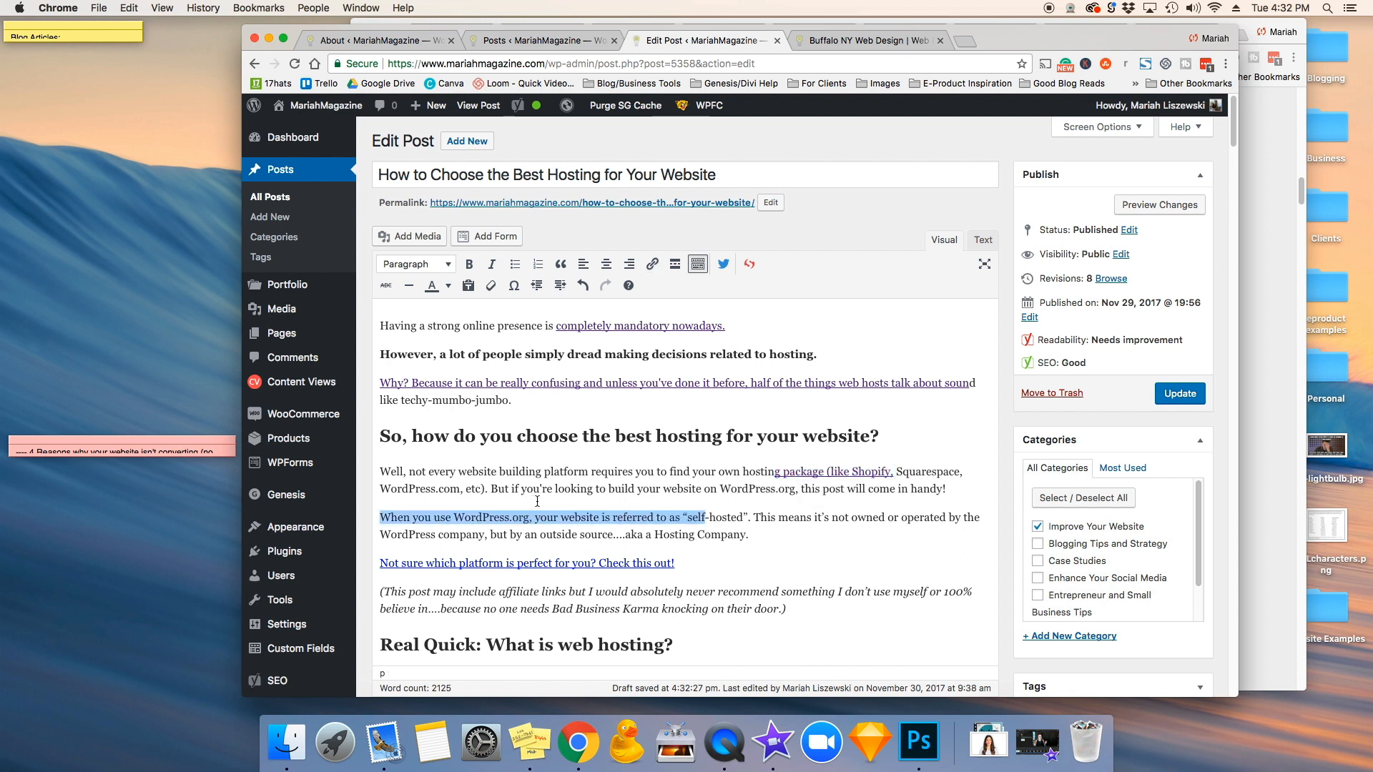
{"action": "key", "text": "ctrl+v"}
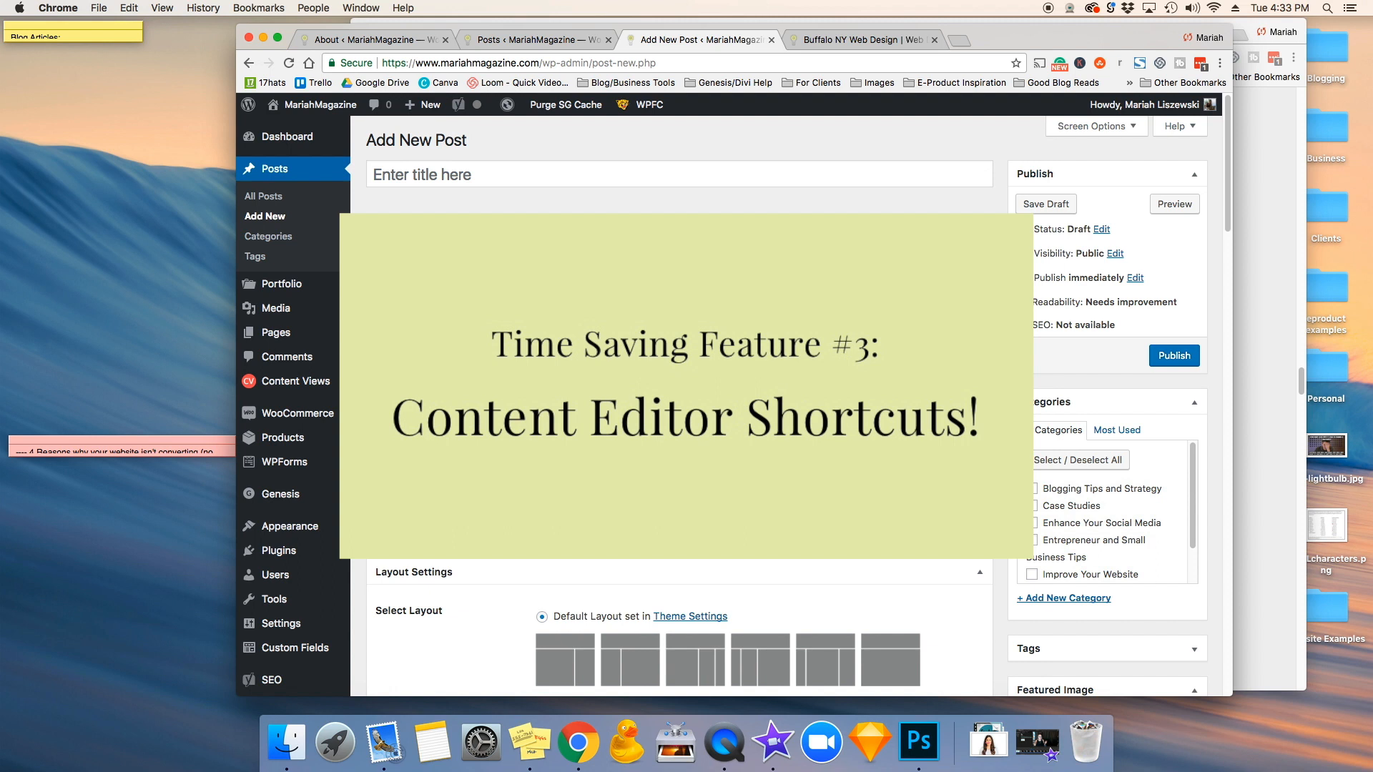
Title the new post "New Post" and add the line "Heading 2" to its body, formatted as Heading 2.
{"action": "left_click", "coordinate": [456, 174]}
{"action": "type", "text": "New Post"}
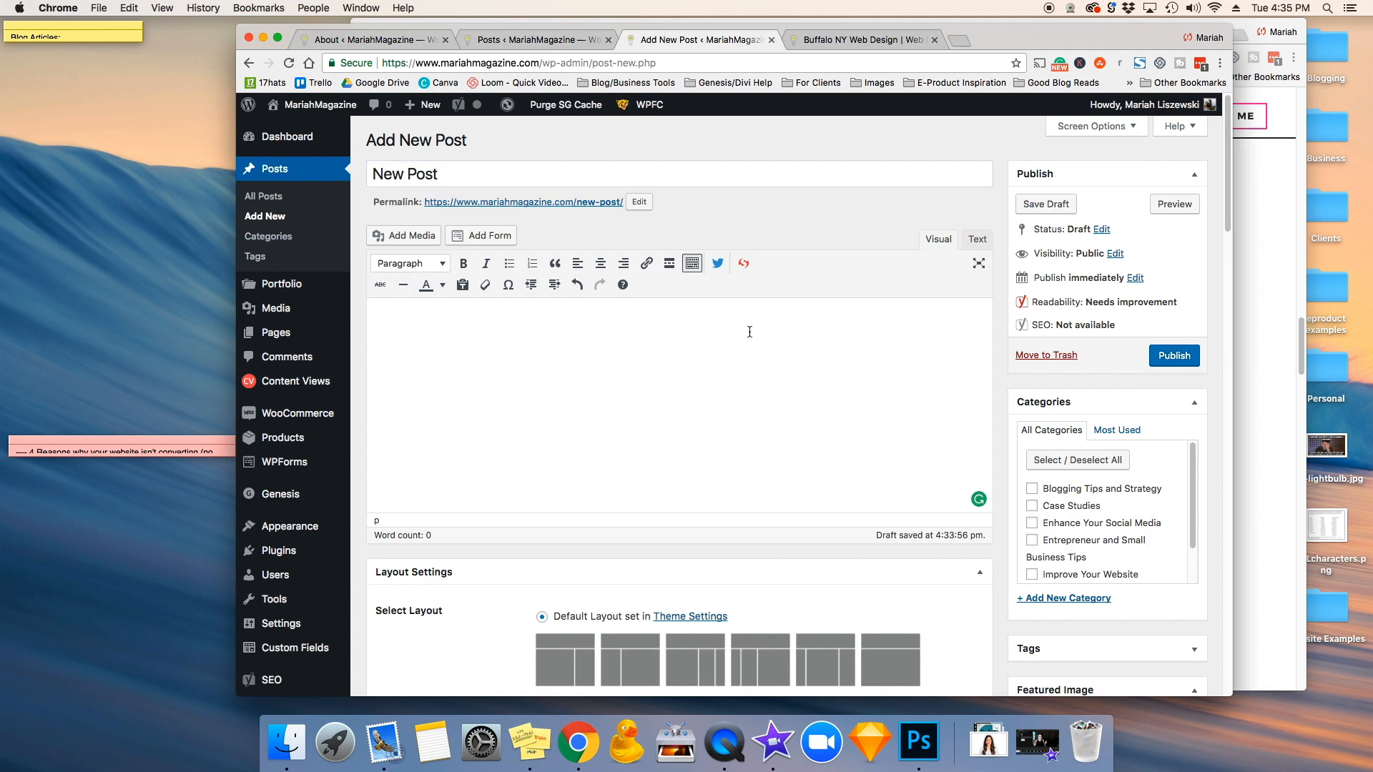
{"action": "type", "text": "Heading 2"}
{"action": "left_click_drag", "start_coordinate": [429, 326], "coordinate": [369, 328]}
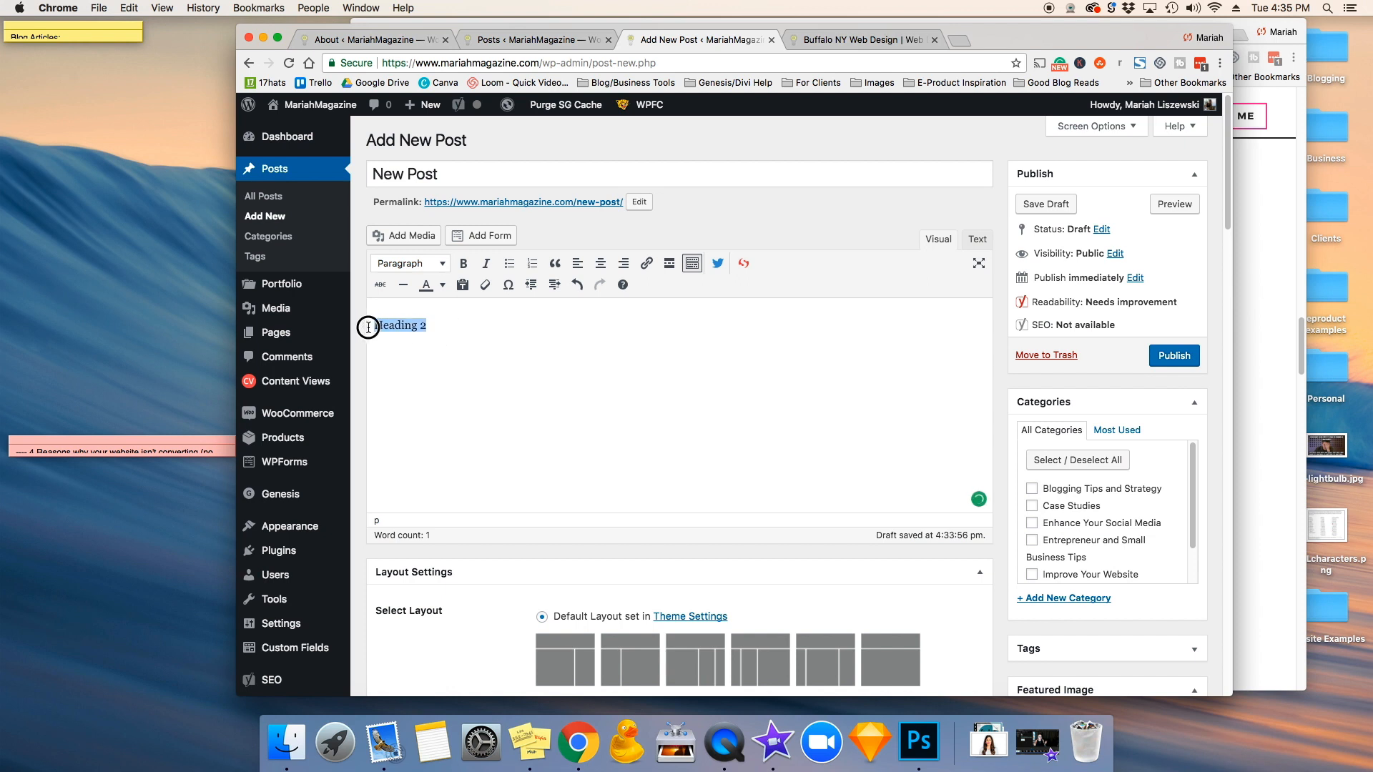
{"action": "left_click", "coordinate": [442, 264]}
{"action": "left_click", "coordinate": [447, 351]}
{"action": "left_click", "coordinate": [521, 337]}
{"action": "key", "text": "Return"}
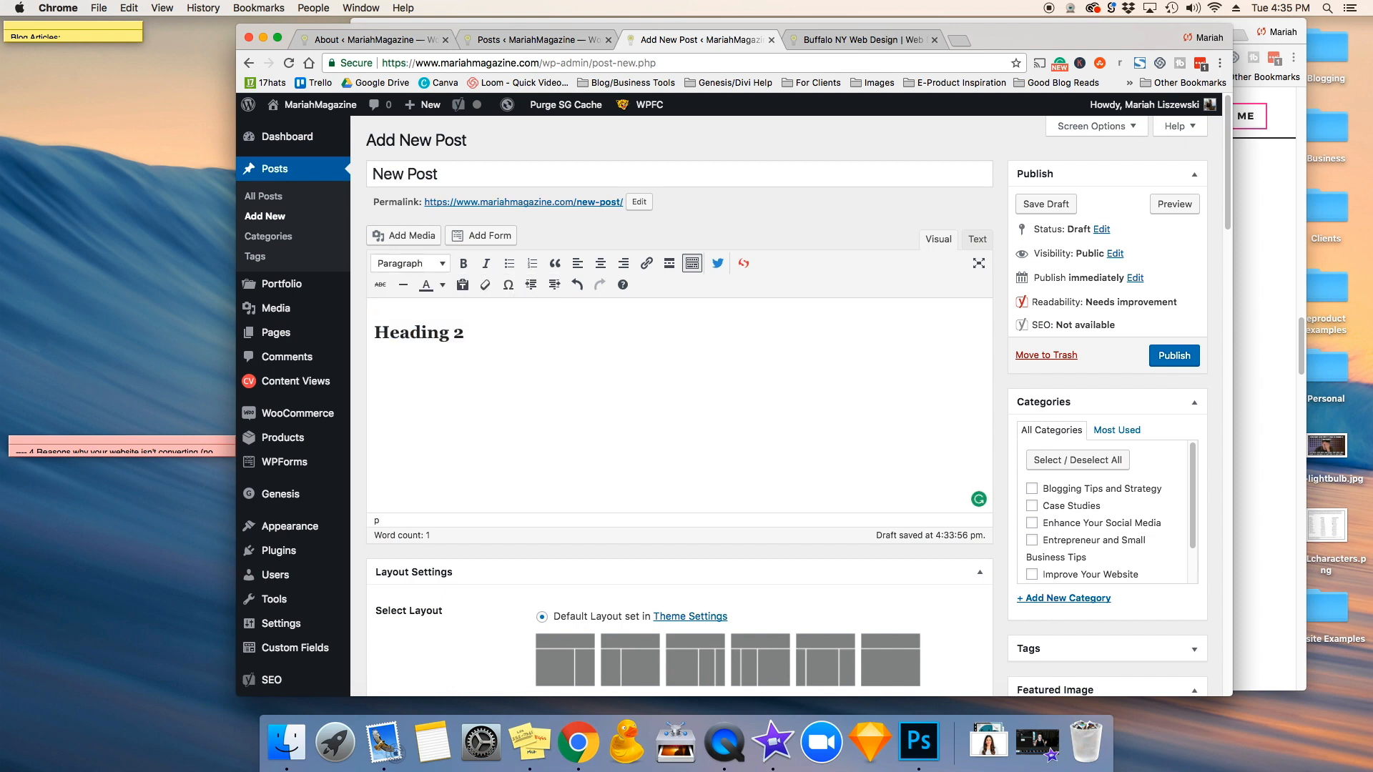
Add headings "heading 2" (##), "asdkljsd" (###), "adsfkljdf" (####) and "askldjsdf" (##) using the hash prefixes, and clear the whole post body.
{"action": "type", "text": "##heading 2"}
{"action": "key", "text": "Return"}
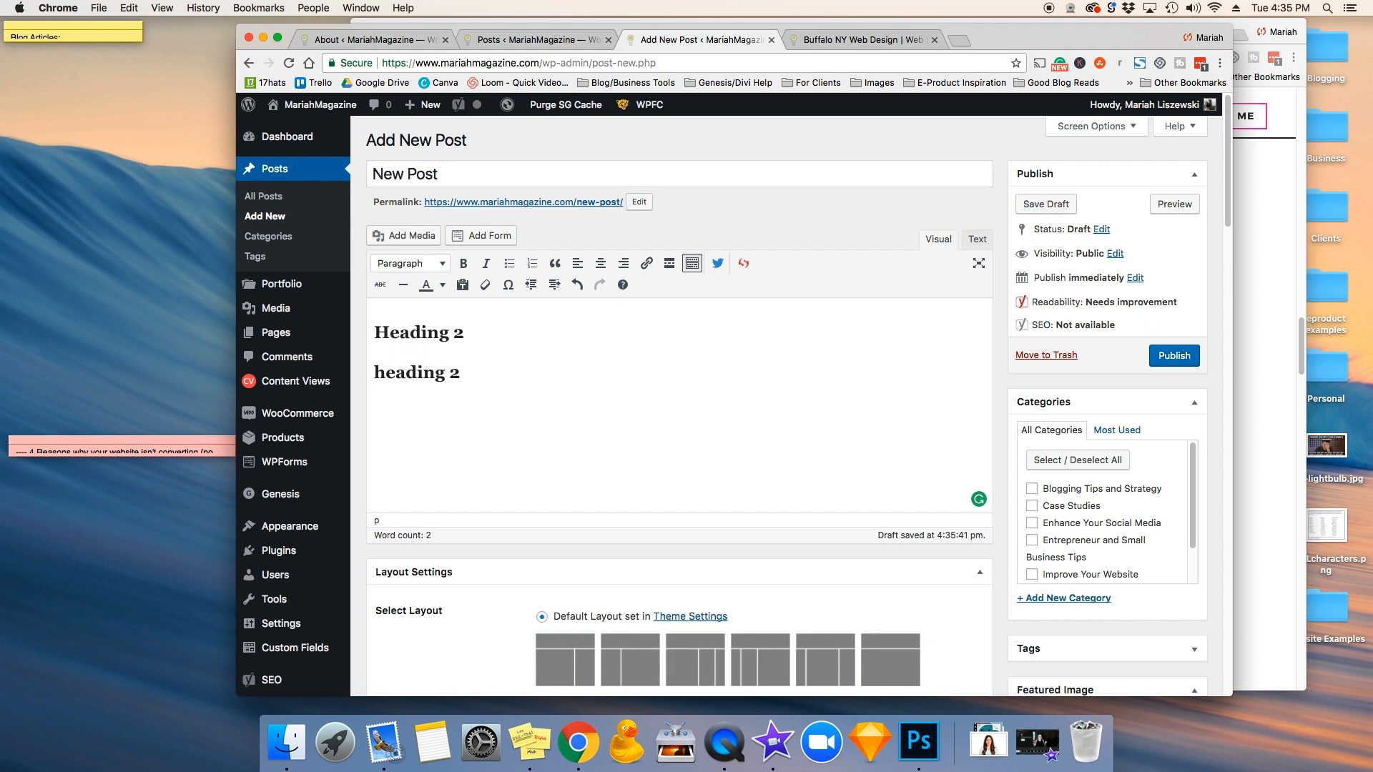
{"action": "type", "text": "###"}
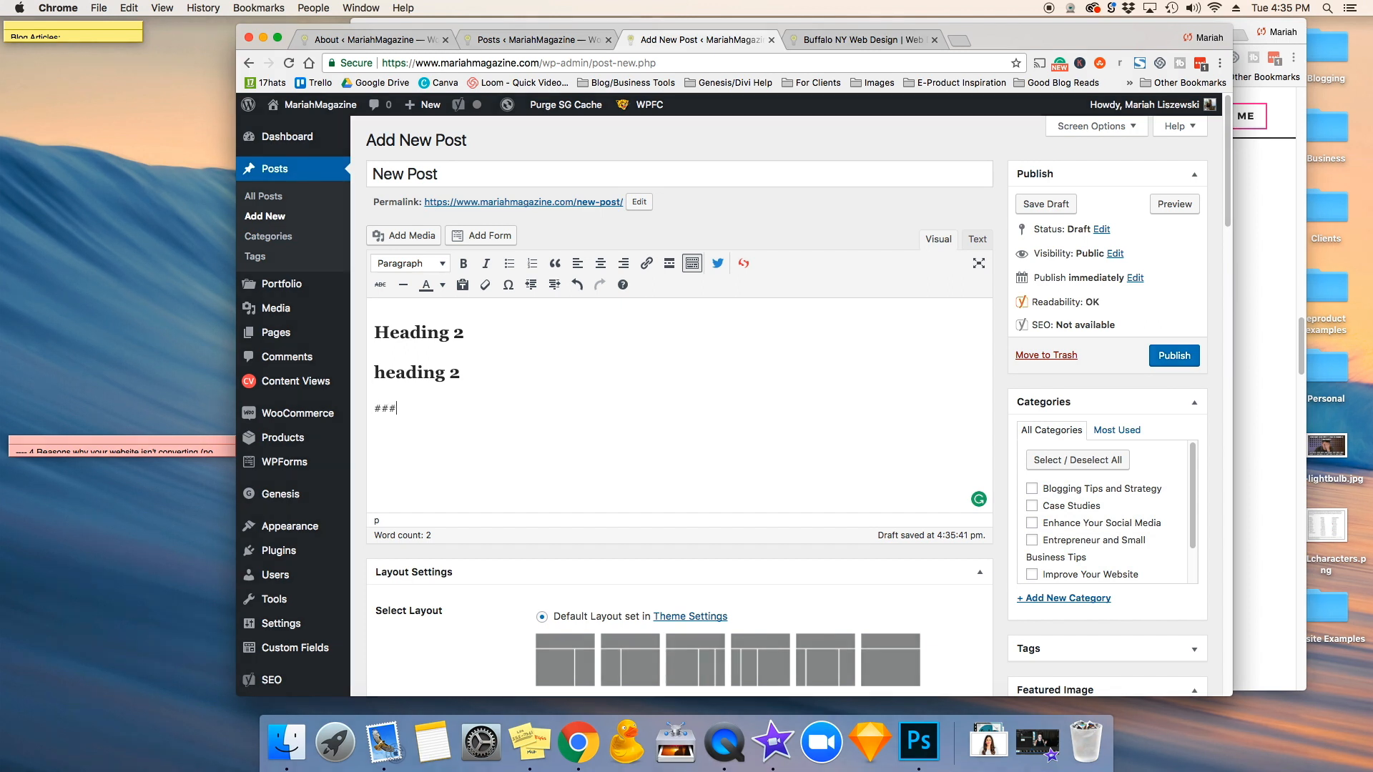
{"action": "type", "text": "asdkljsd"}
{"action": "key", "text": "Return"}
{"action": "type", "text": "####adsfk"}
{"action": "type", "text": "ljdf"}
{"action": "key", "text": "Return"}
{"action": "type", "text": "##askldjsdf"}
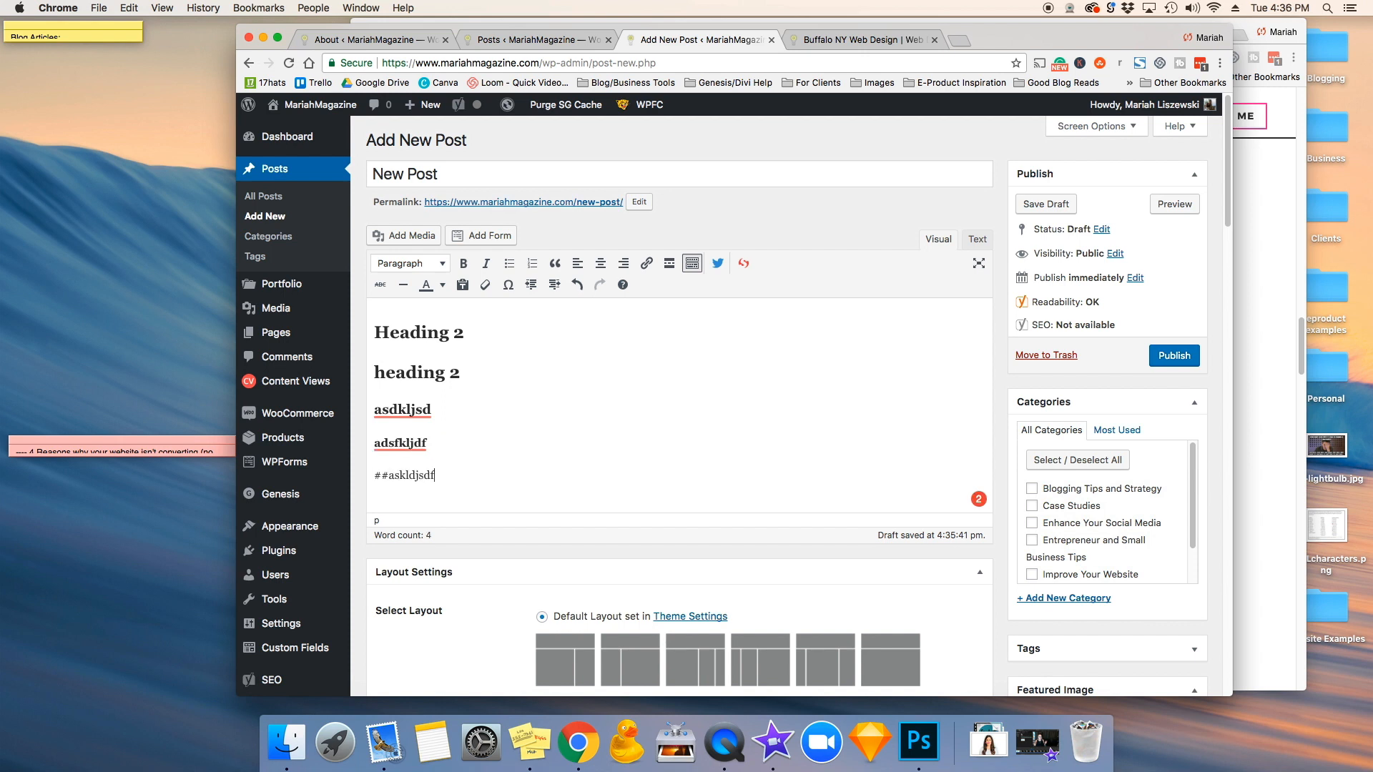
{"action": "key", "text": "Return"}
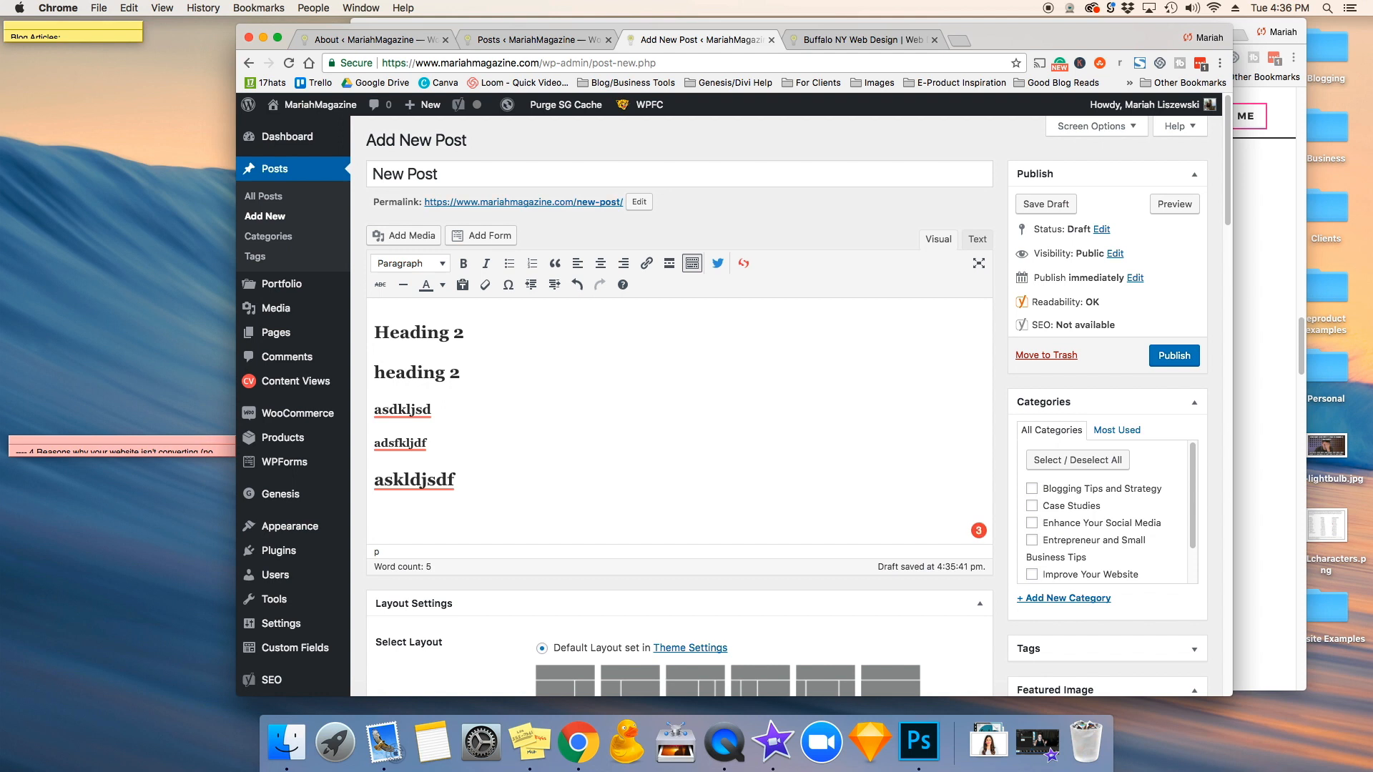
{"action": "left_click_drag", "start_coordinate": [456, 492], "coordinate": [375, 321]}
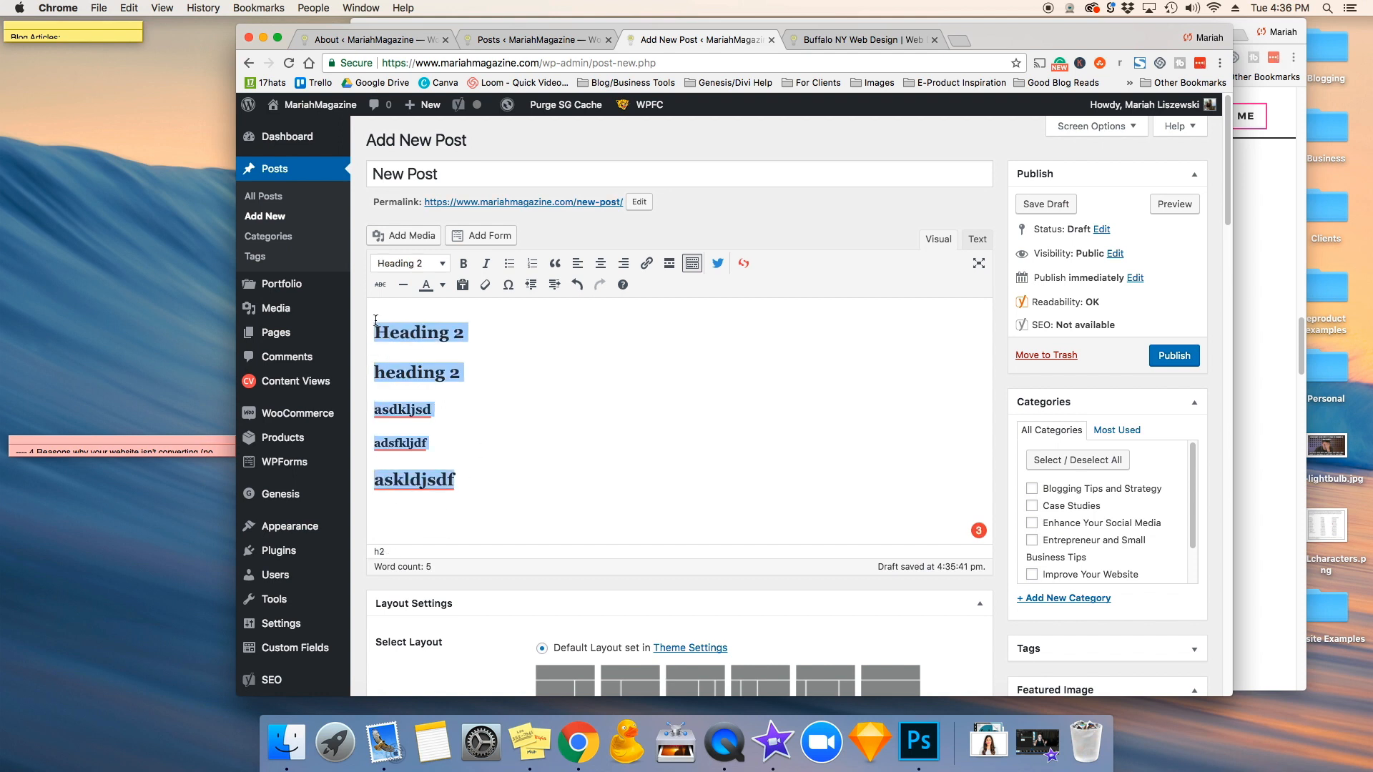
{"action": "key", "text": "BackSpace"}
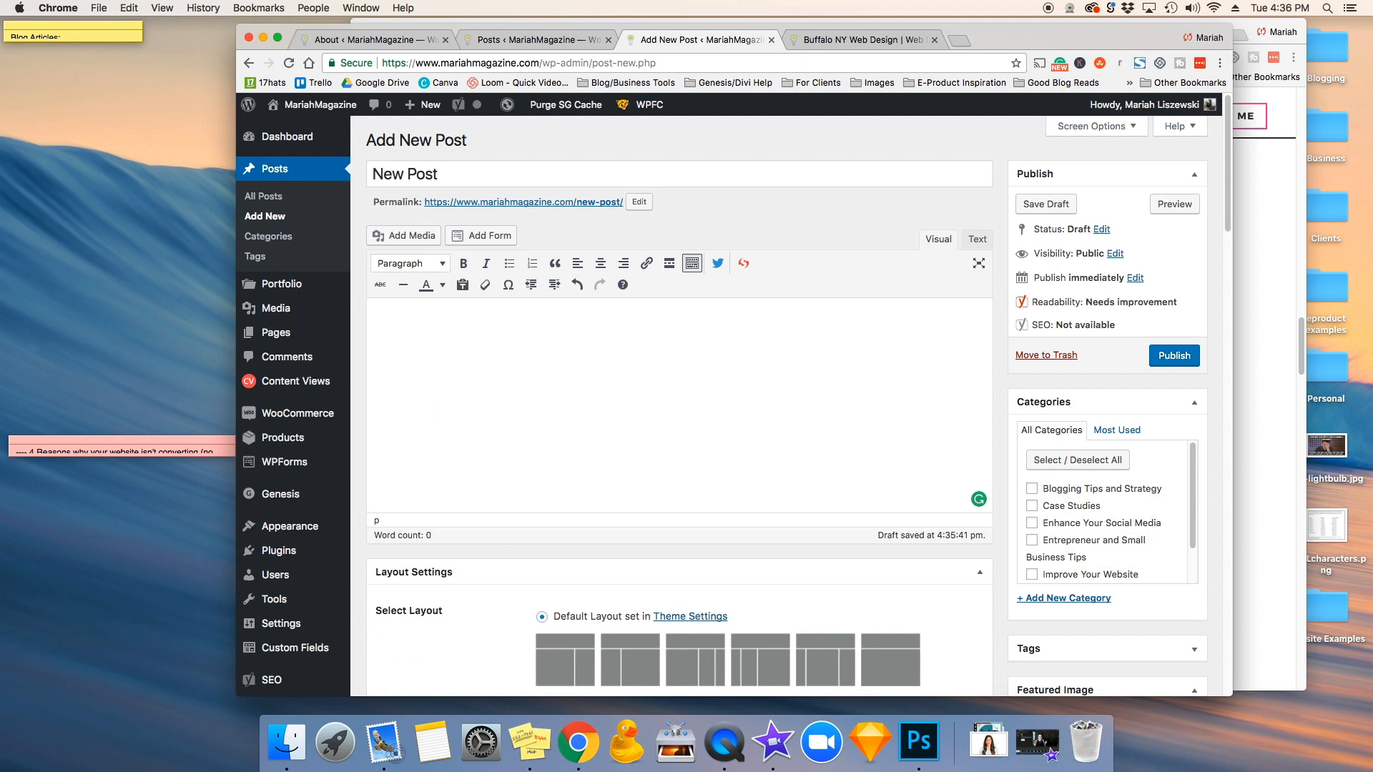
Create a bulleted list with the hyphen text shortcut, containing dogs, puppies, cats and birds.
{"action": "type", "text": "- dogs"}
{"action": "key", "text": "Return"}
{"action": "type", "text": "puppies"}
{"action": "key", "text": "Return"}
{"action": "type", "text": "cats "}
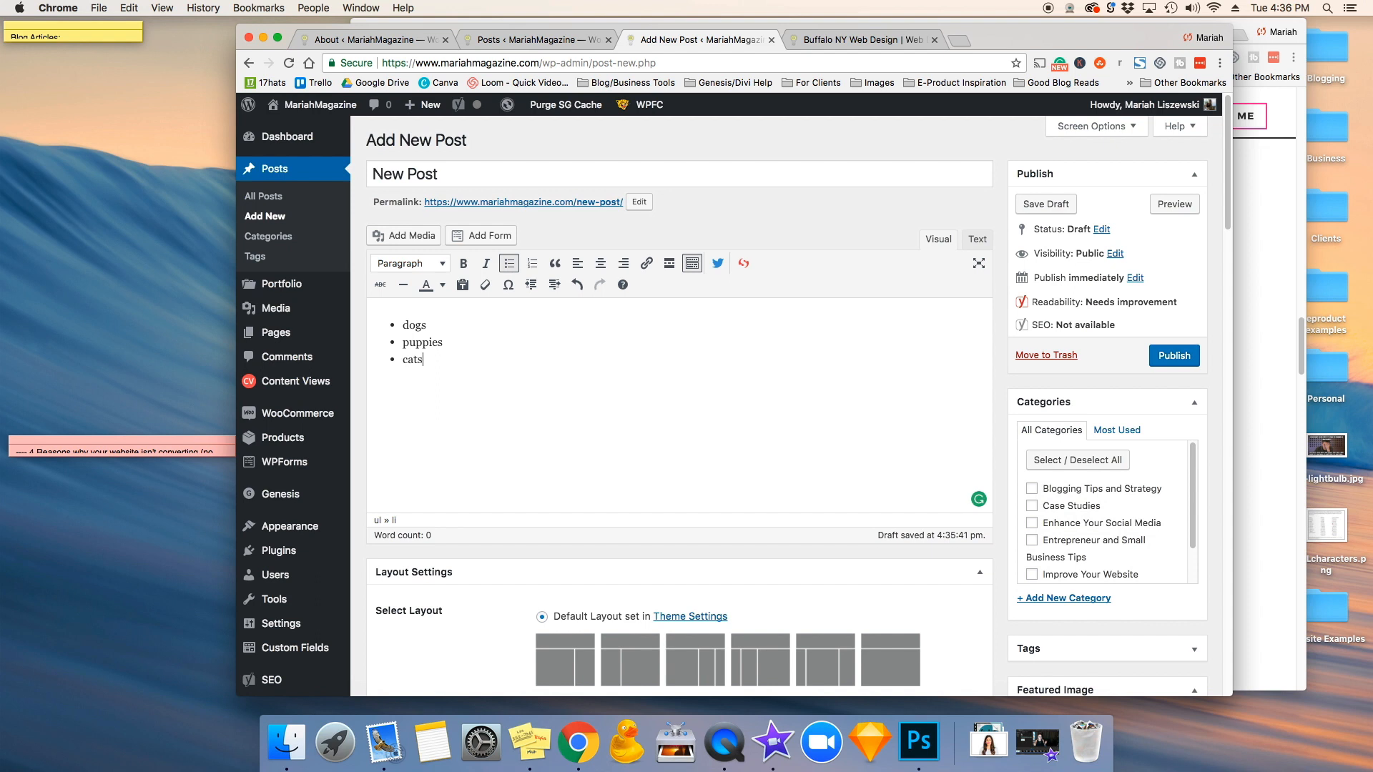
{"action": "type", "text": "birds"}
{"action": "key", "text": "Return"}
Create a numbered list below the bullets with the "1." text shortcut, containing birds, cats and dogs.
{"action": "type", "text": "!"}
{"action": "key", "text": "BackSpace"}
{"action": "type", "text": "1. "}
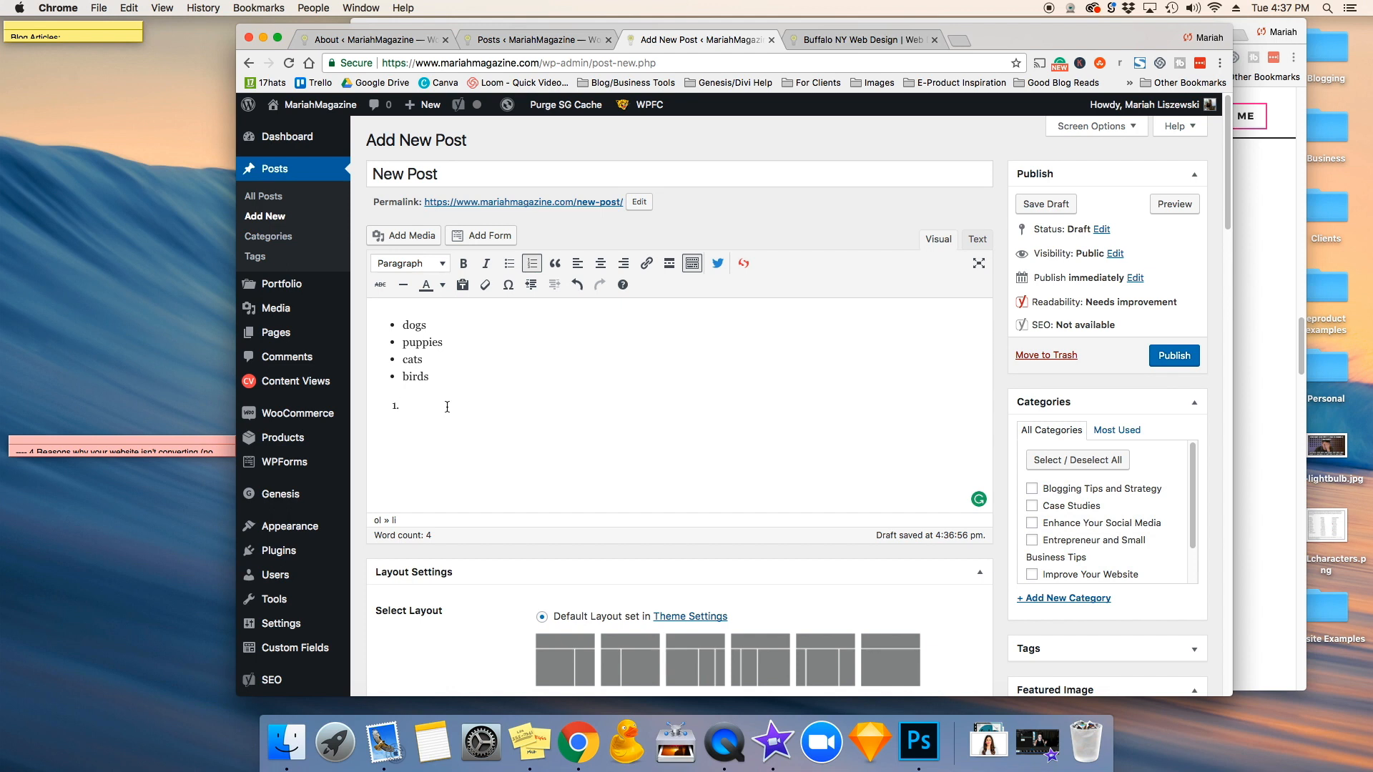
{"action": "type", "text": "birds"}
{"action": "key", "text": "Return"}
{"action": "type", "text": "cats"}
{"action": "key", "text": "Return"}
{"action": "type", "text": "dogs"}
{"action": "key", "text": "Return"}
{"action": "key", "text": "Return"}
Add a level 2 heading "jkasdhks" with the ## prefix below the numbered list, followed by a short paragraph starting with "hey".
{"action": "type", "text": "##"}
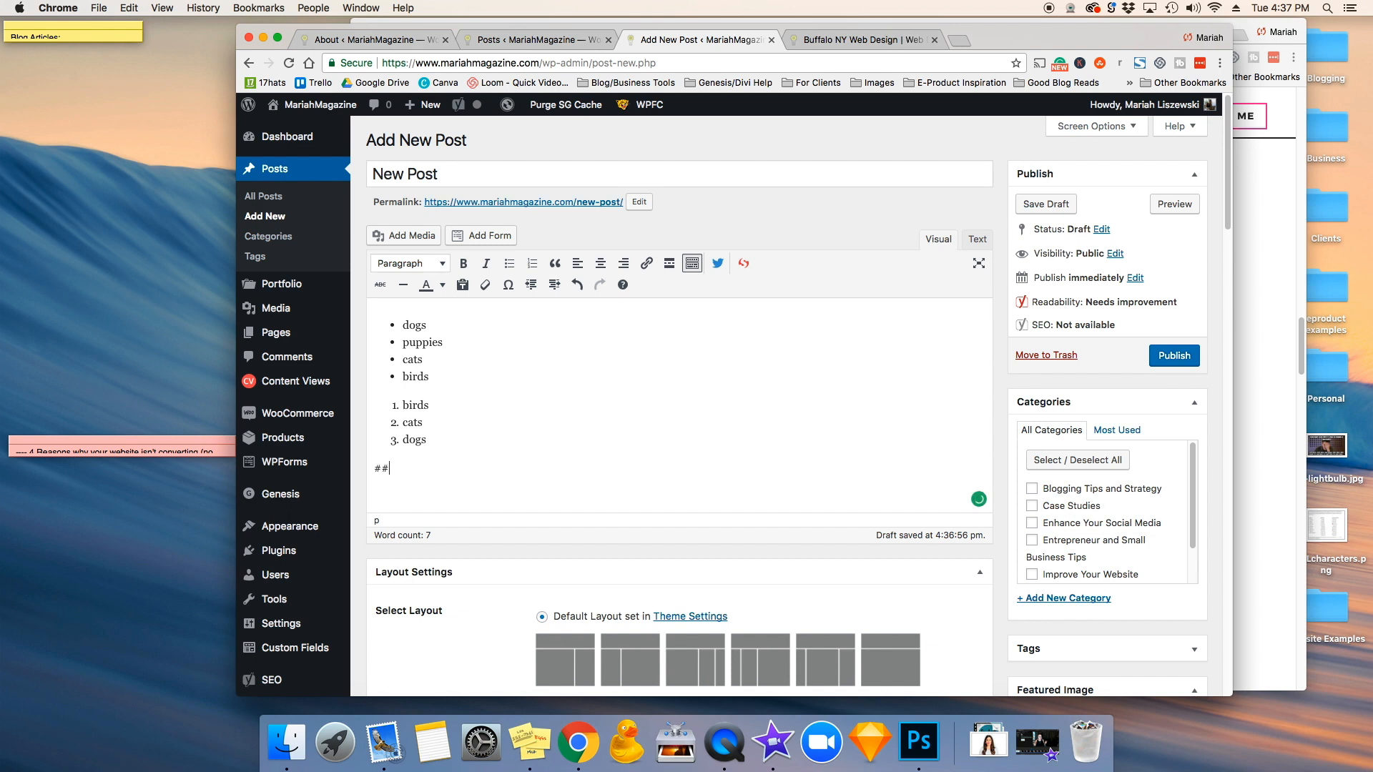
{"action": "type", "text": "jkasdhks"}
{"action": "key", "text": "Return"}
{"action": "type", "text": "hey "}
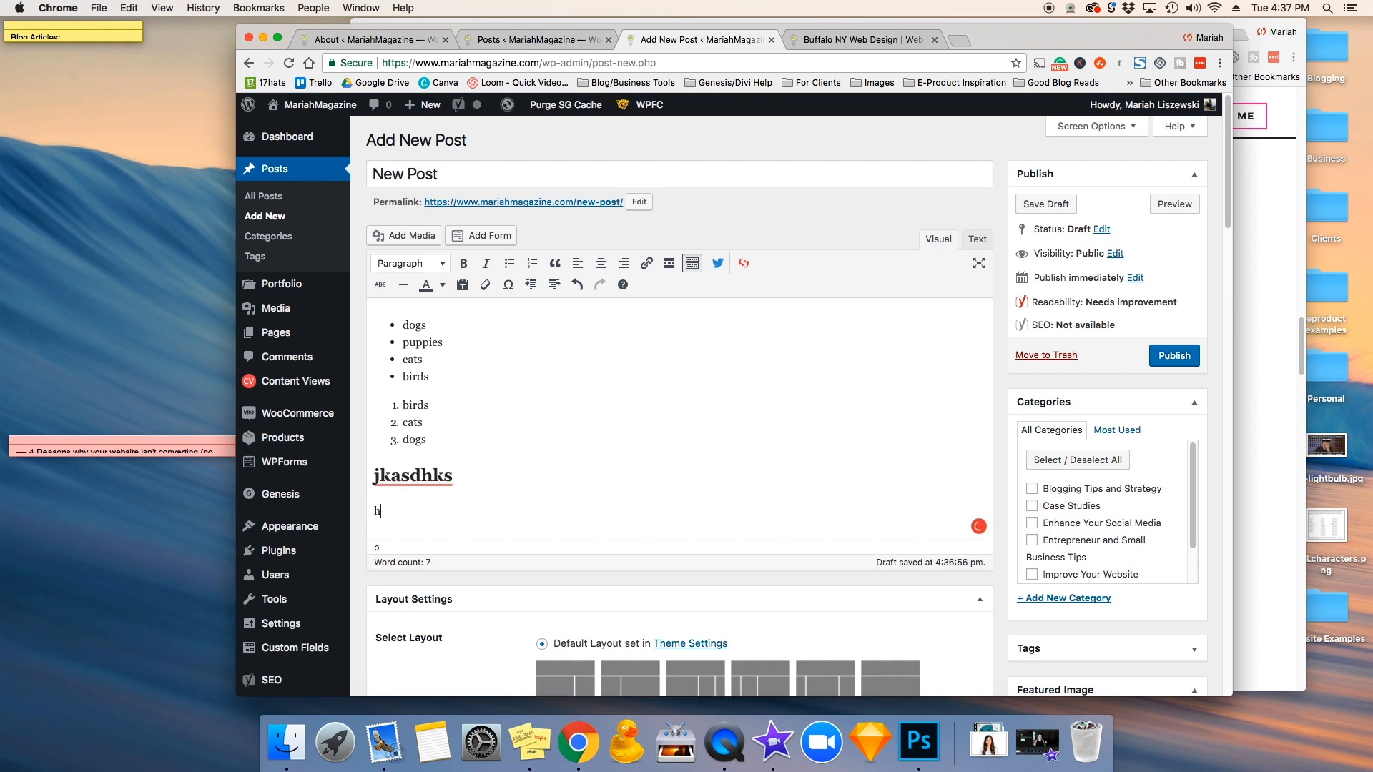
{"action": "type", "text": "parag"}
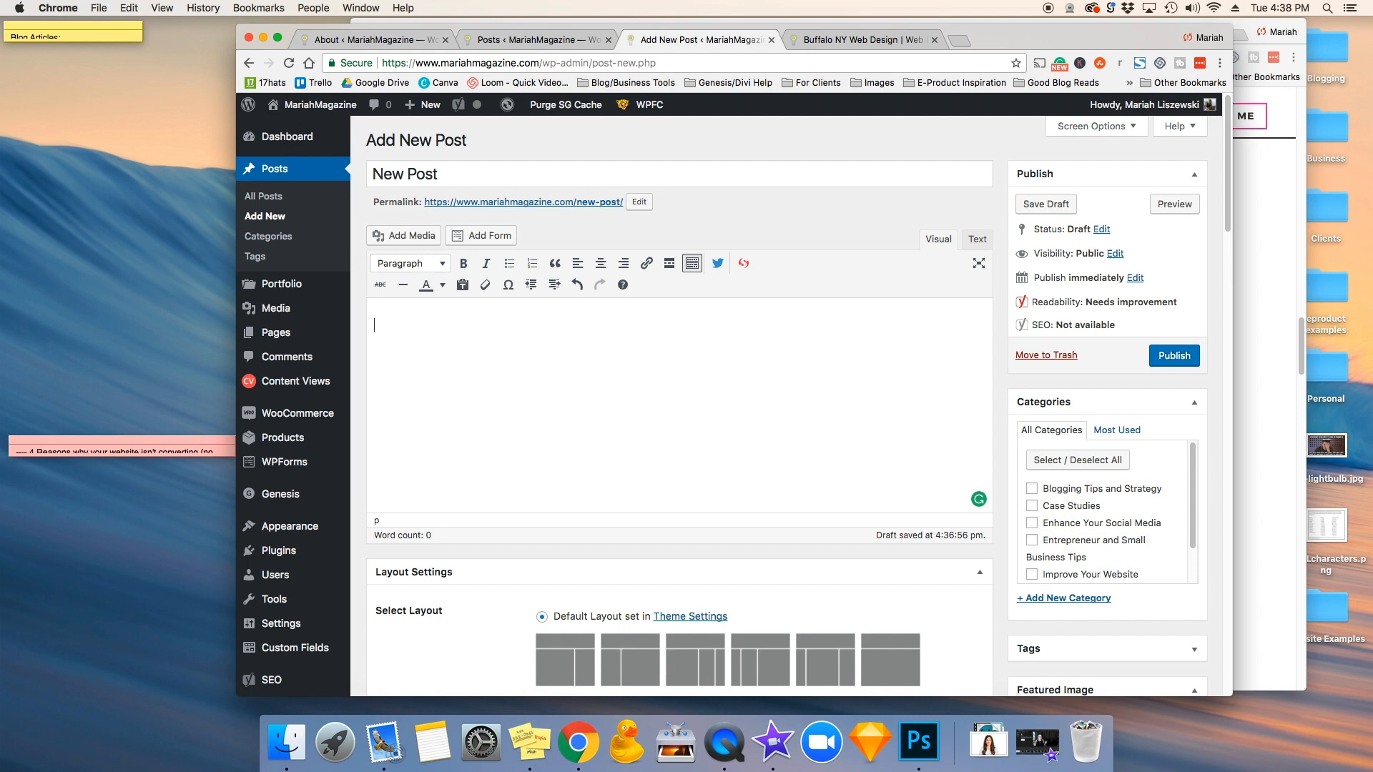
Add blockquotes "My client said this" and "hey this is a quote!" with the > prefix, and select the second one.
{"action": "type", "text": "> My client said this"}
{"action": "key", "text": "Return"}
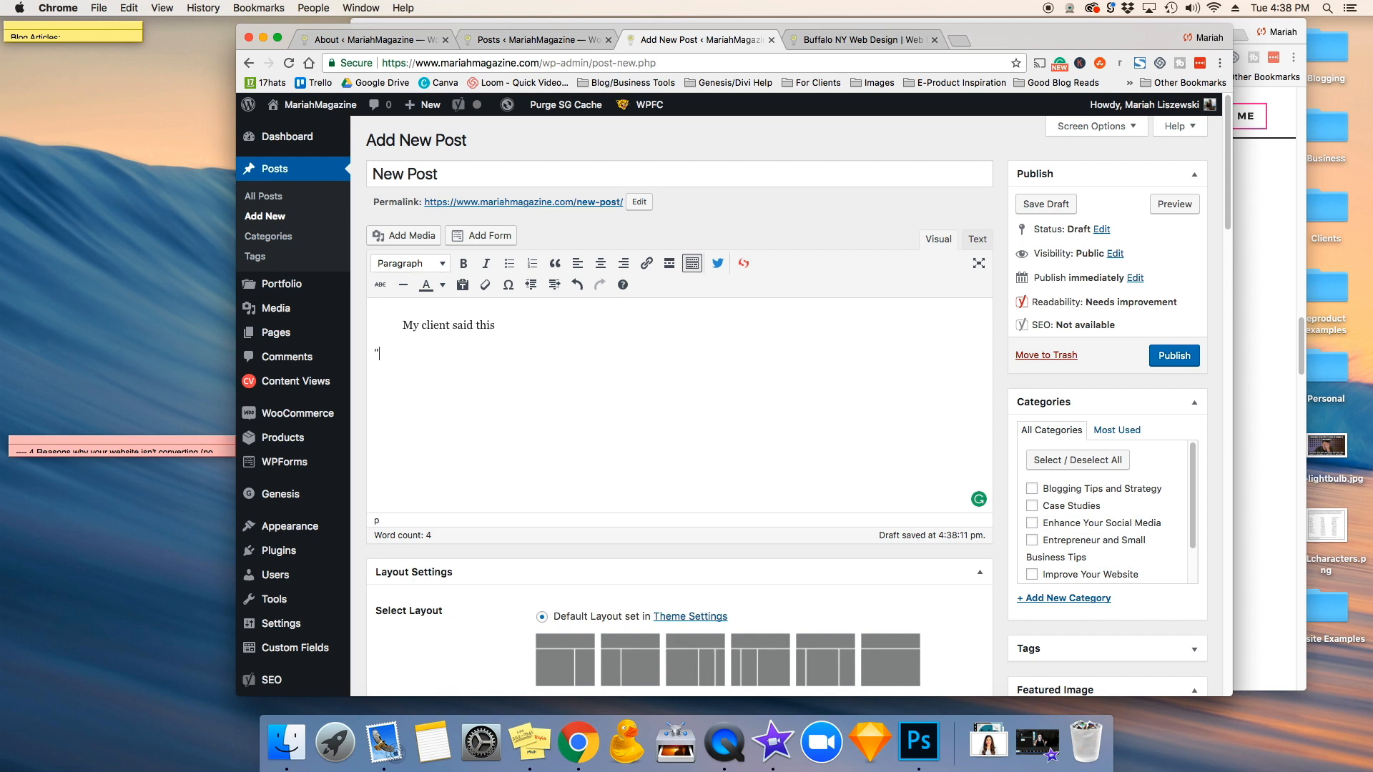
{"action": "type", "text": "> \"hey this is a"}
{"action": "key", "text": "BackSpace"}
{"action": "type", "text": "quote!"}
{"action": "left_click_drag", "start_coordinate": [558, 353], "coordinate": [368, 343]}
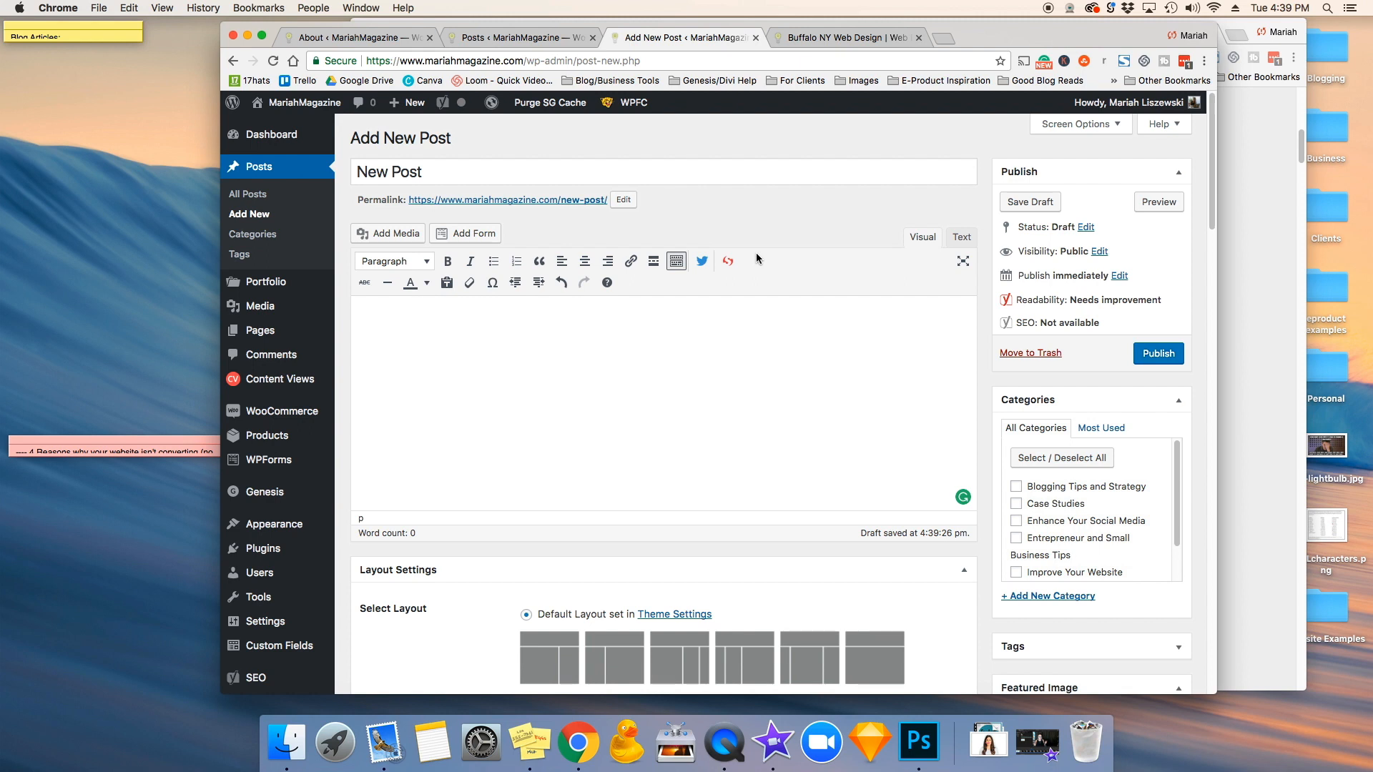
Turn on distraction-free writing mode and enter "cl;kjdfs;ldfksdf;lk;lk" in the empty post body.
{"action": "left_click", "coordinate": [963, 263]}
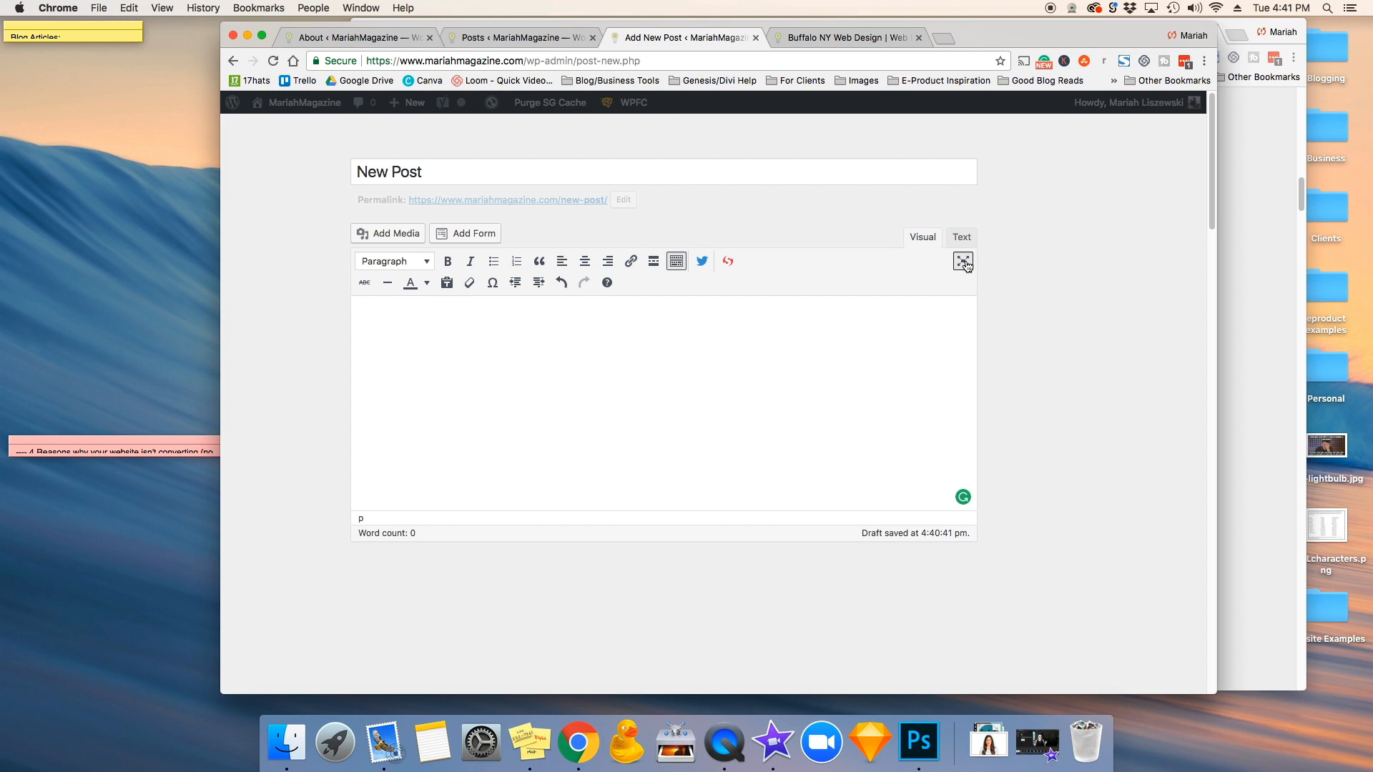
{"action": "mouse_move", "coordinate": [1108, 298]}
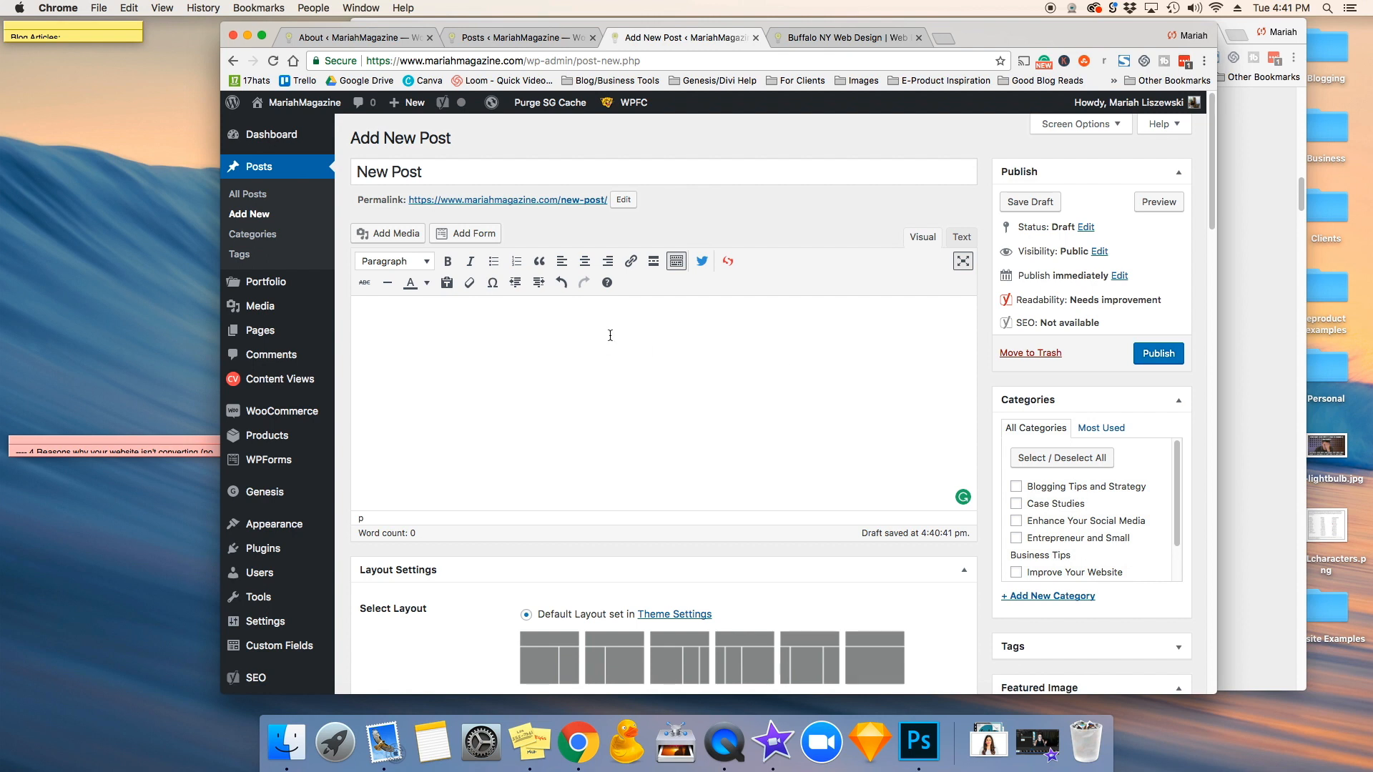
{"action": "type", "text": "cl;kjdfs;ldfk"}
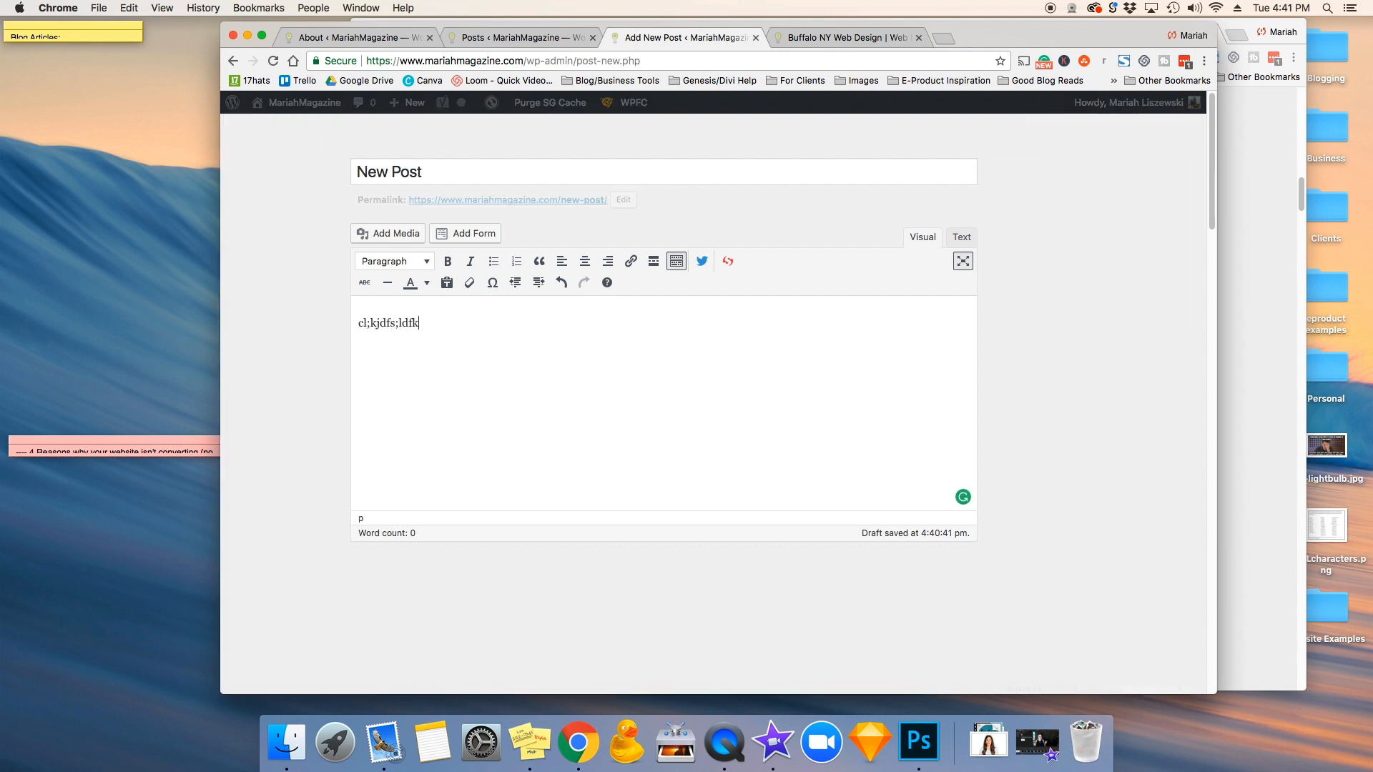
{"action": "type", "text": "sdf;lk;lk"}
Turn off distraction-free writing mode, and continue the text with "adsfkdjfdlskfjdsf" and a second paragraph "askfjdsflkjdfdsasf".
{"action": "left_click", "coordinate": [964, 266]}
{"action": "type", "text": "adsfkdjfdlskfjdsf"}
{"action": "key", "text": "Return"}
{"action": "type", "text": "askfjdsflkjdfds"}
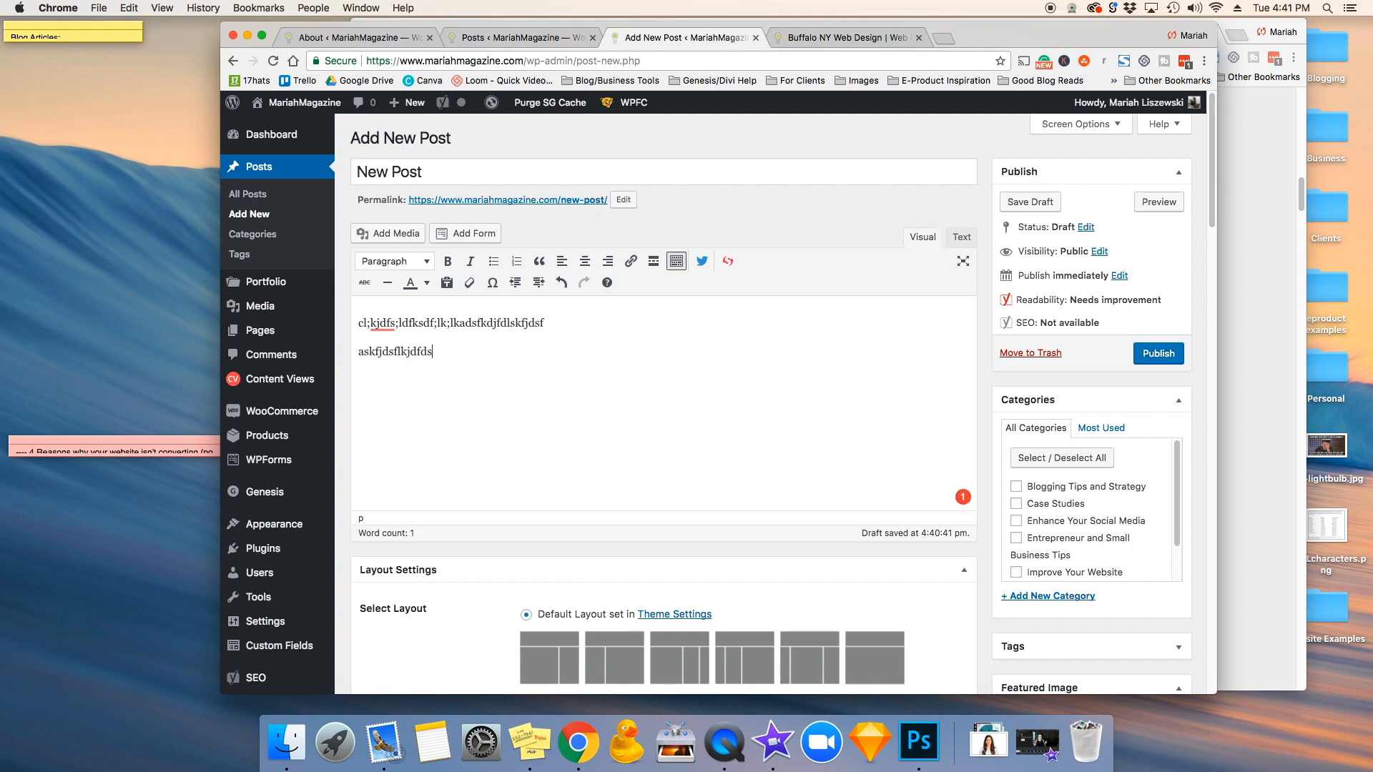
{"action": "type", "text": "asf"}
{"action": "key", "text": "Return"}
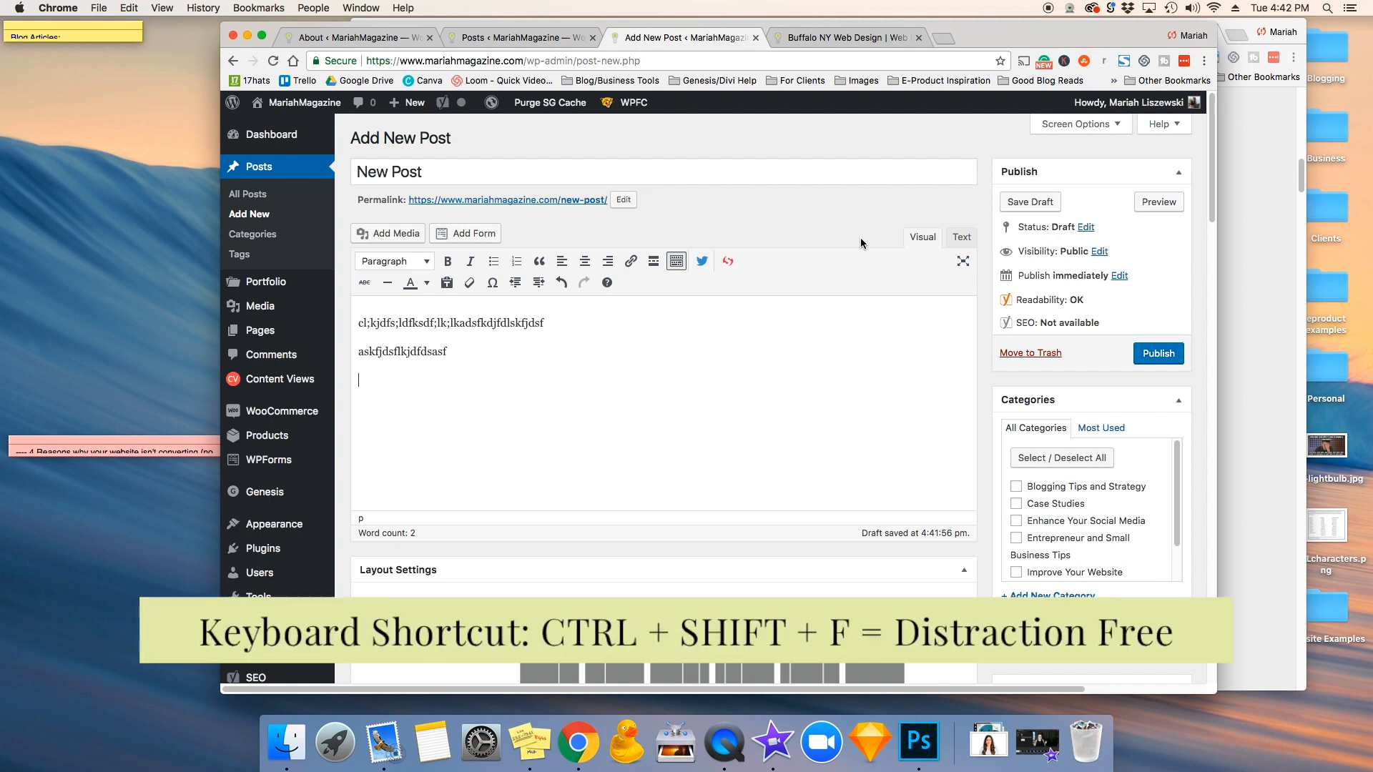
Expand the editor to fill the browser window and add a paragraph "as,.dasmds,.dmasd" and a level 2 heading "hasjkldahsd" with the ## prefix.
{"action": "key", "text": "ctrl+shift+f"}
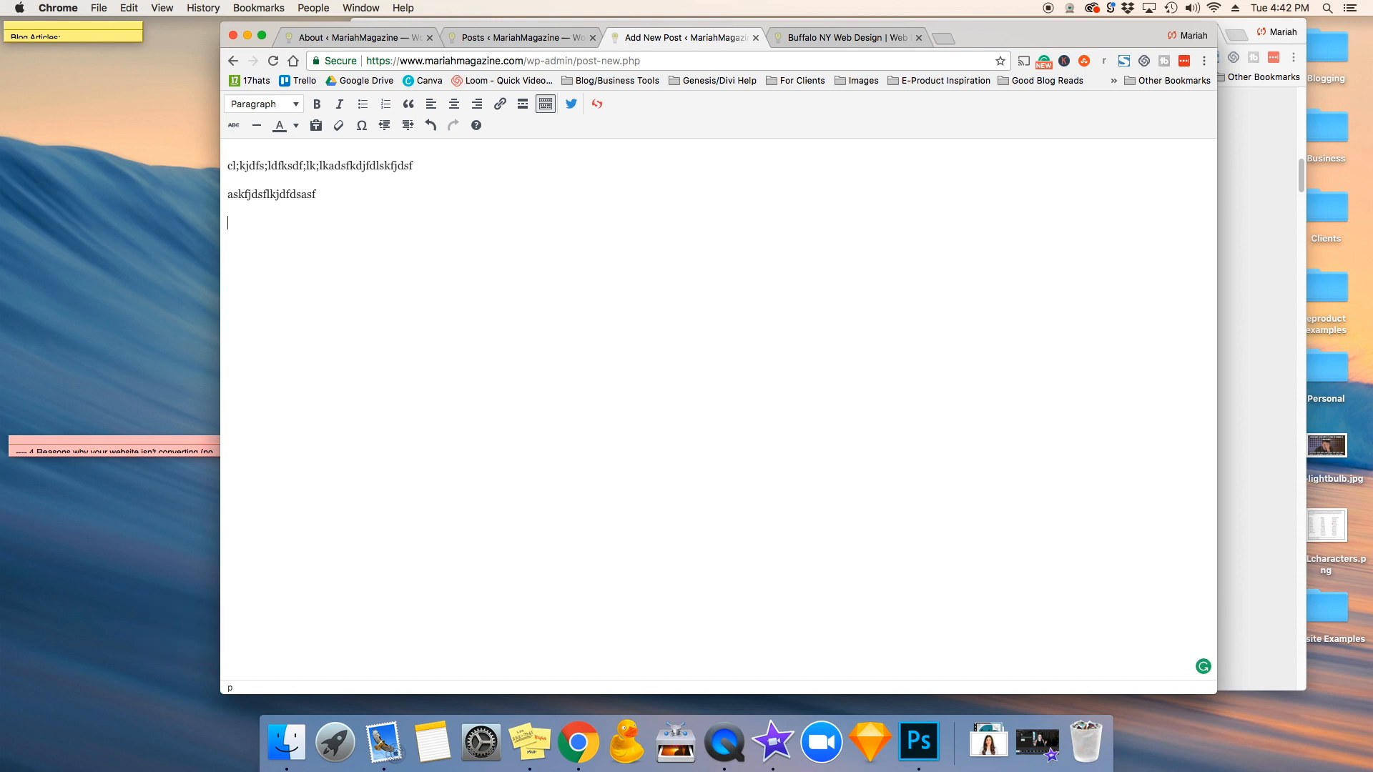
{"action": "type", "text": "as,.dasmds,.dmasd"}
{"action": "key", "text": "Return"}
{"action": "type", "text": "#"}
{"action": "type", "text": "#"}
{"action": "type", "text": "hasjkldahsd"}
{"action": "key", "text": "Return"}
Add the blockquote "asdjklahsdjksdh" with the > prefix and a paragraph "laskdjas", and return to the normal editor view.
{"action": "type", "text": ">asdjklahsdjksdh"}
{"action": "key", "text": "Return"}
{"action": "type", "text": "laskdjas"}
{"action": "key", "text": "Return"}
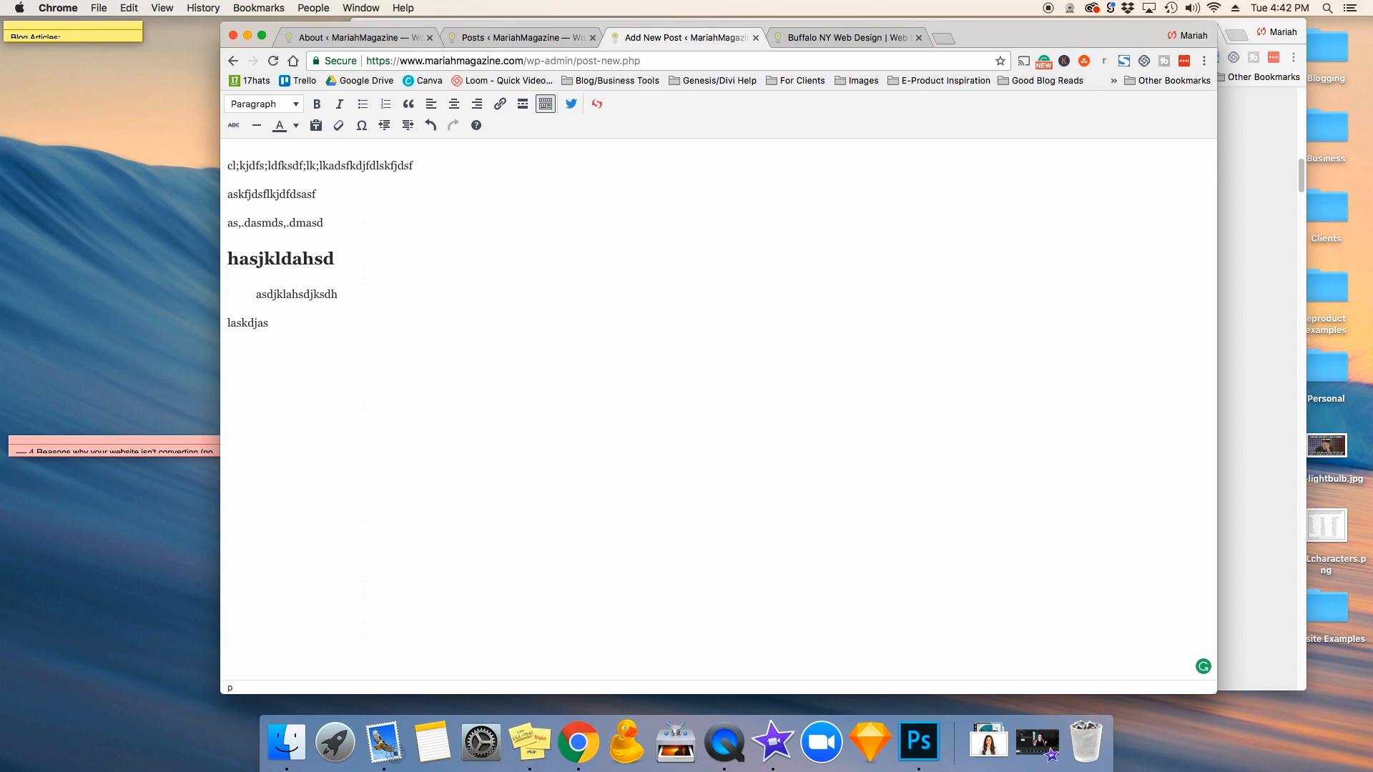
{"action": "key", "text": "ctrl+shift+f"}
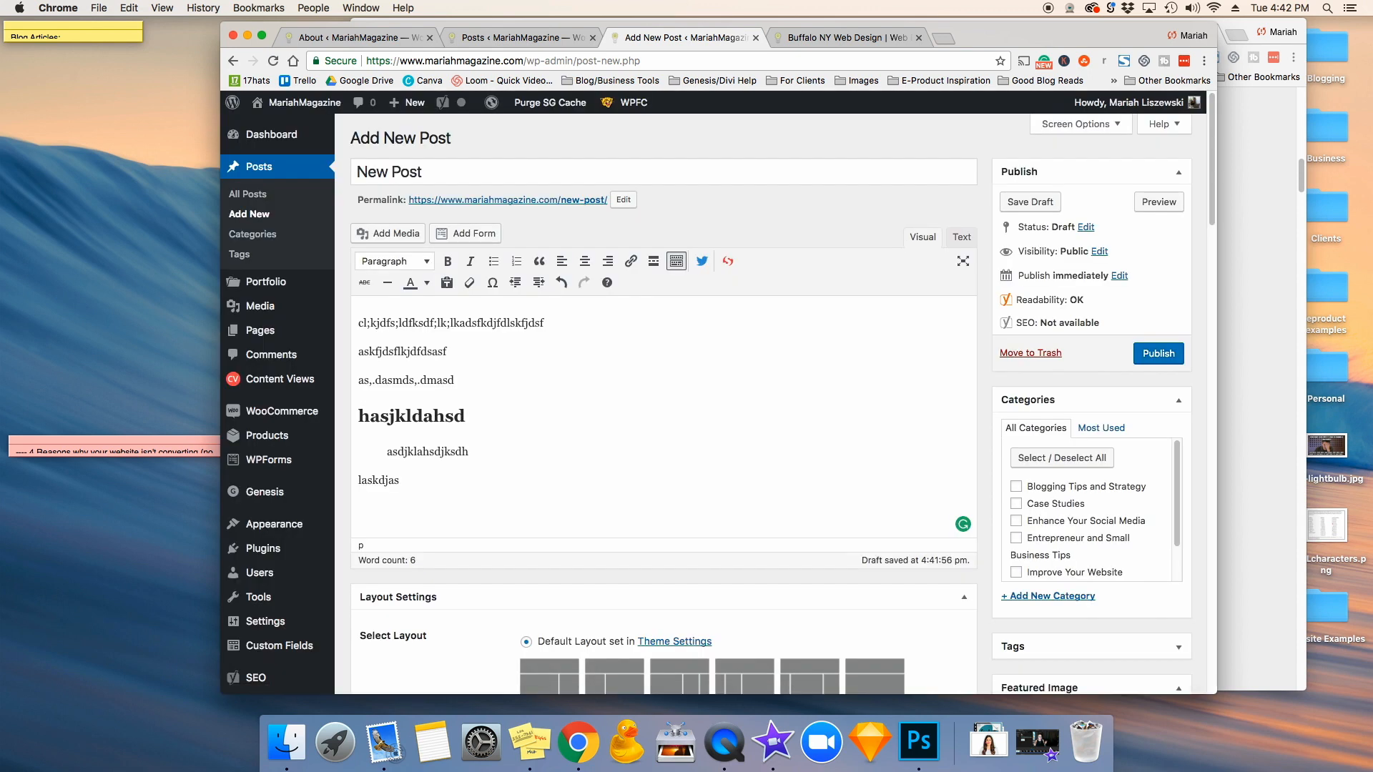